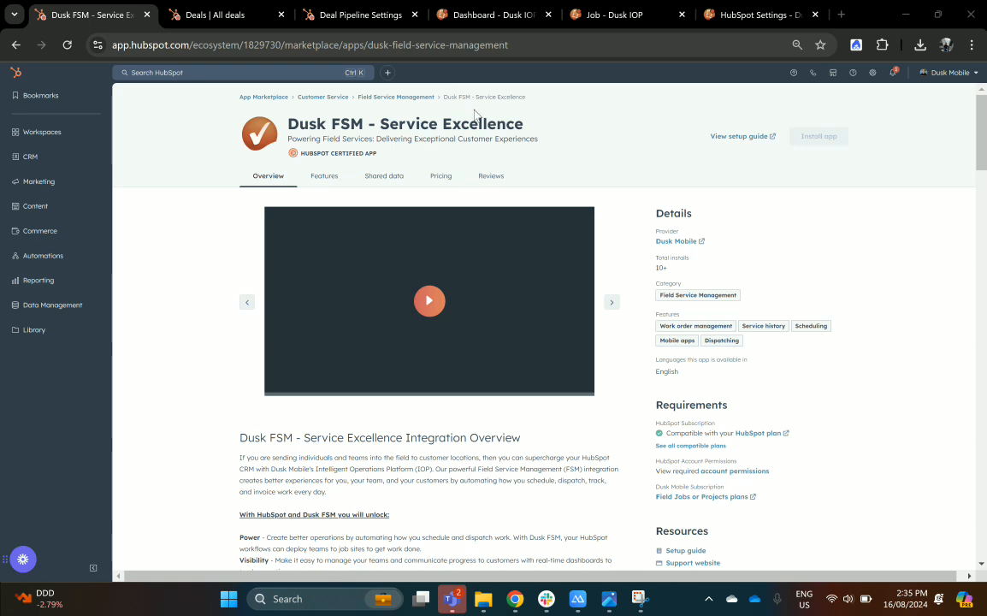
Step: Review the Dusk FSM marketplace listing from its overview through the integration features to the shared data mappings
scroll(629, 280, down, 5)
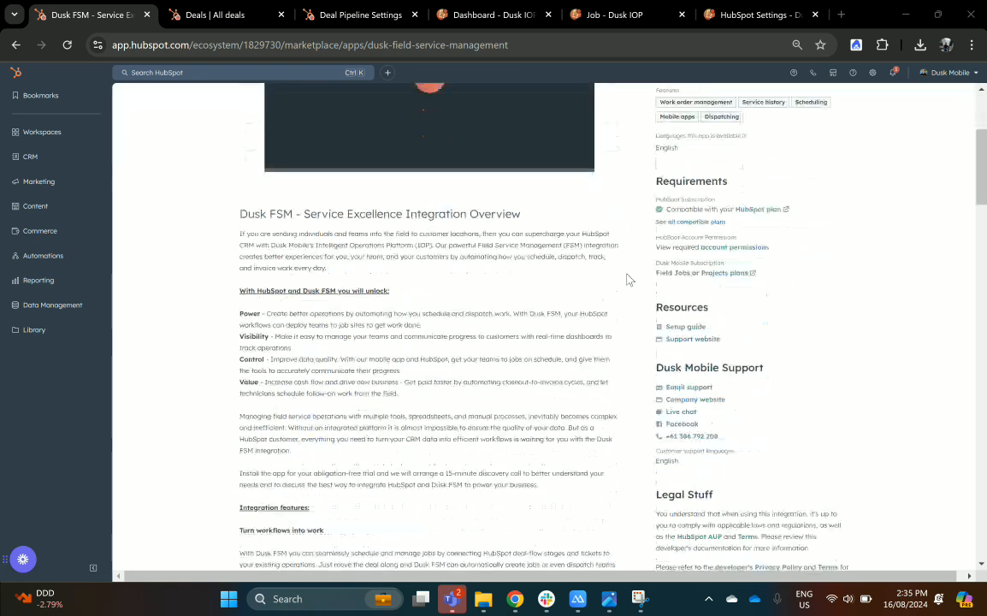
scroll(629, 280, down, 3)
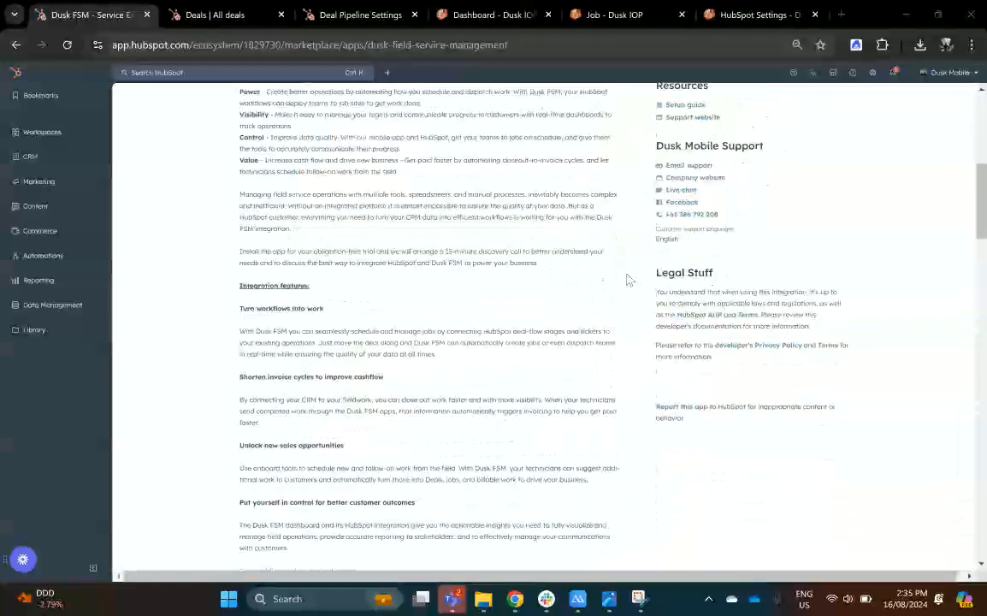
scroll(629, 280, down, 2)
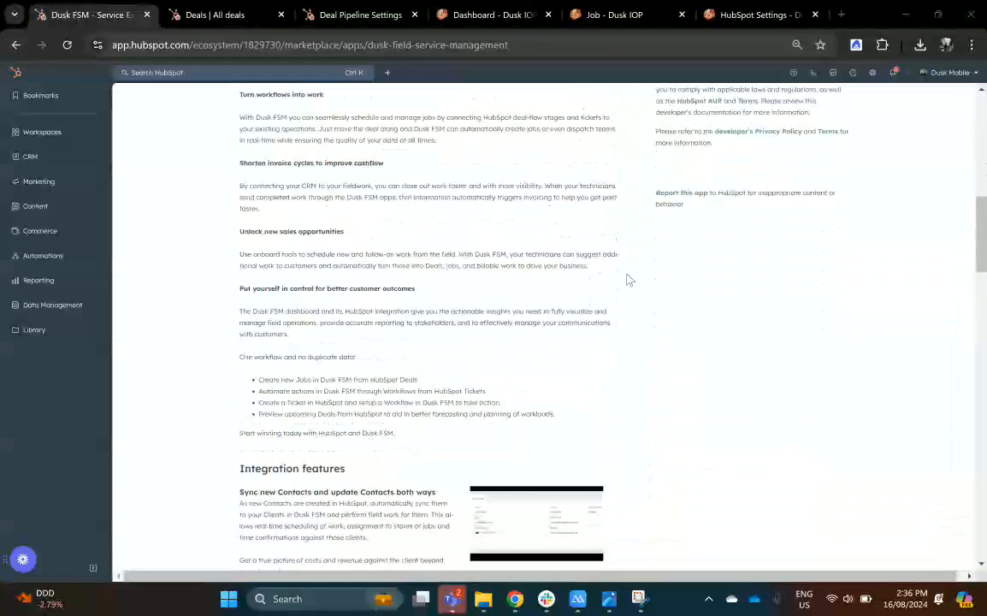
scroll(628, 279, down, 5)
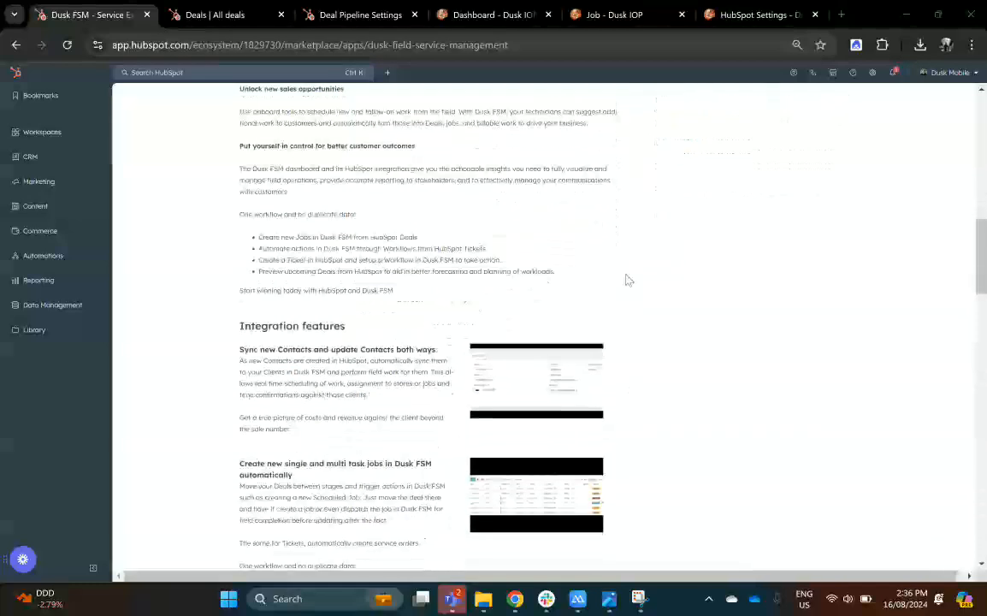
scroll(629, 280, down, 3)
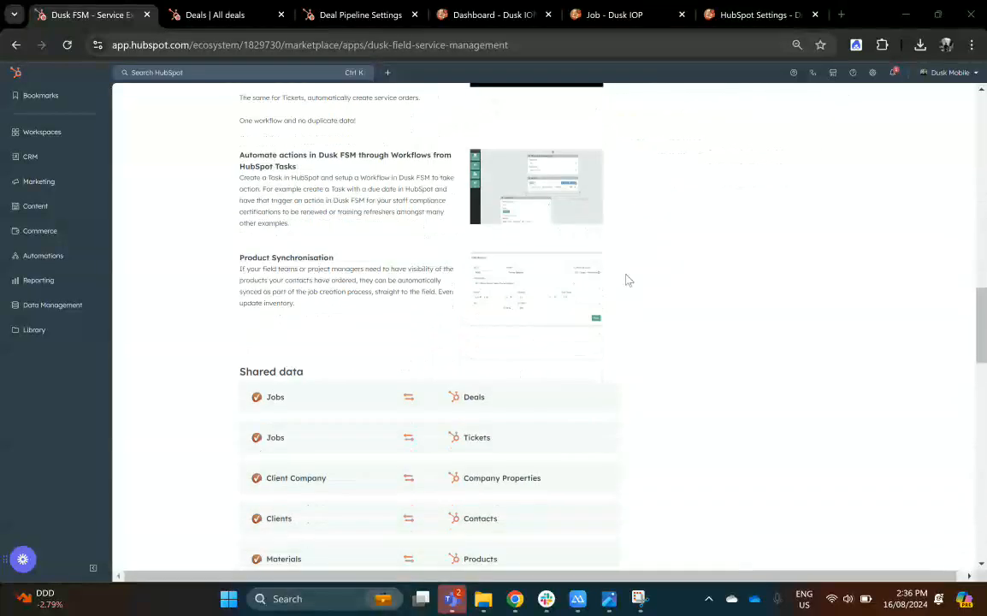
scroll(628, 279, down, 1)
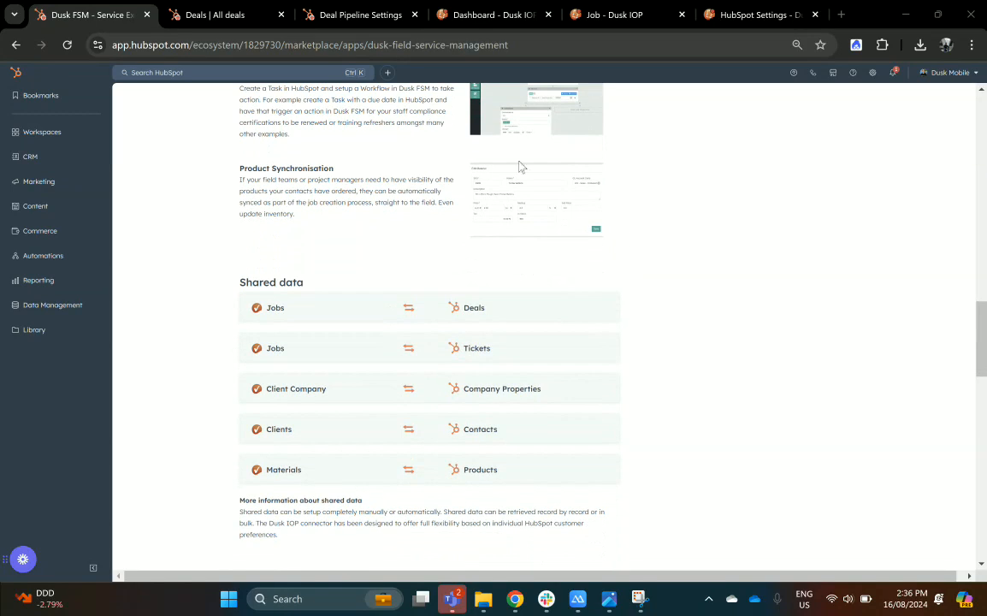
Step: Examine the Demo Pipeline's deals board and its configured deal stages in HubSpot
click(243, 15)
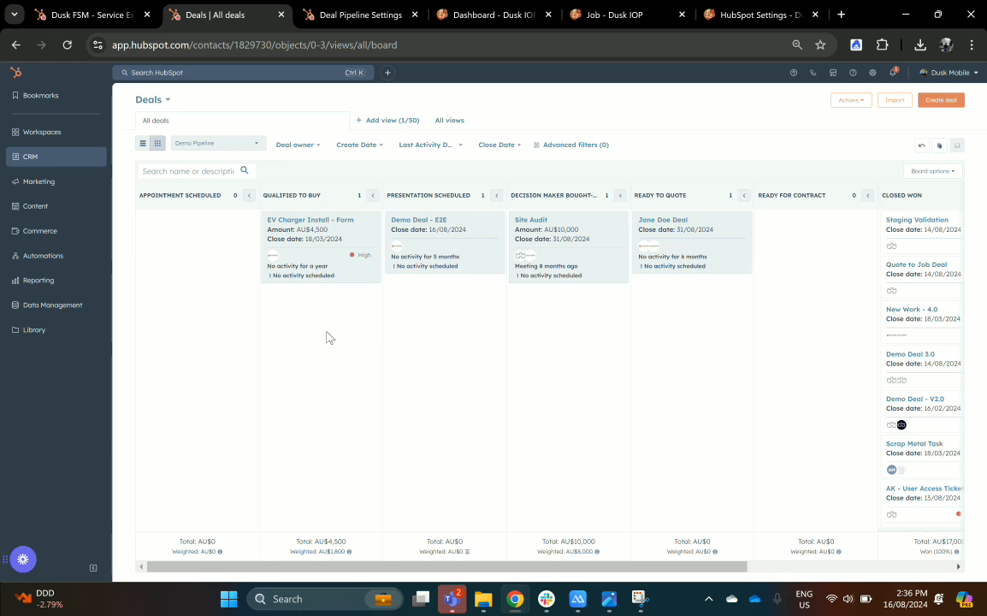
click(364, 15)
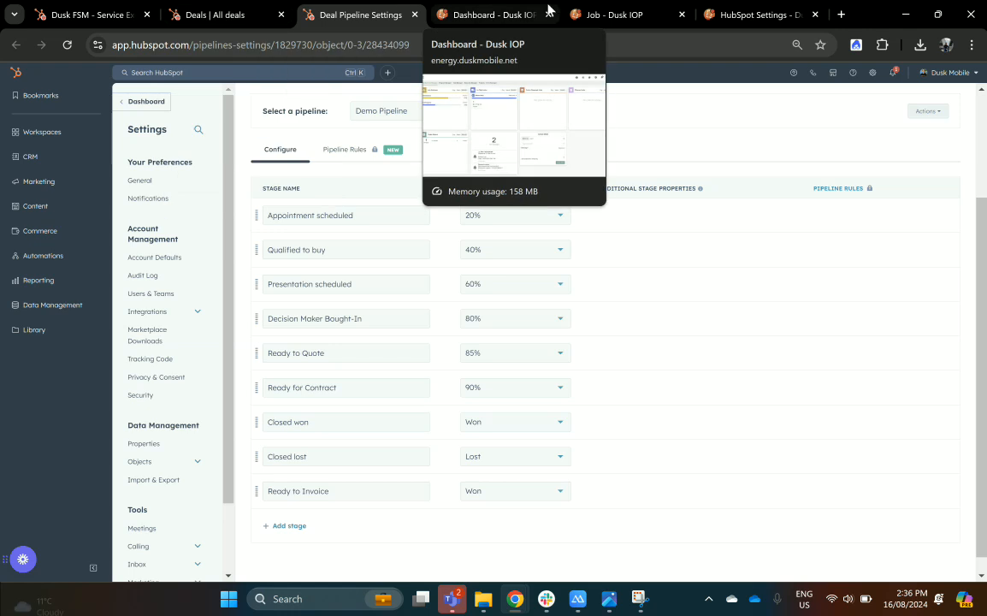
Step: Switch to Dusk IOP and examine the HubSpot settings for customers, products, deals, tickets and the sales pipeline, including the contact sync hint
click(730, 16)
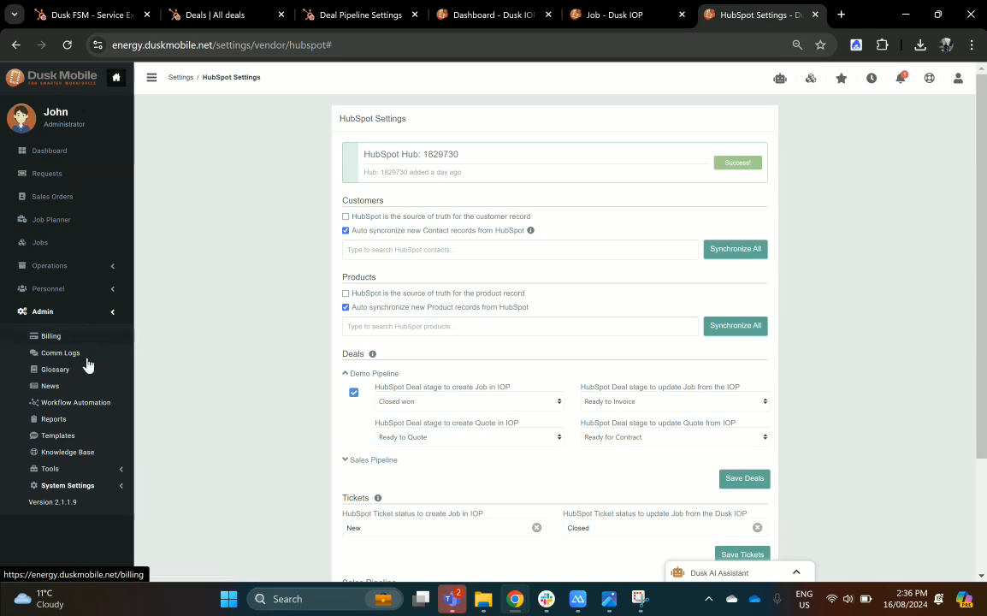
click(62, 485)
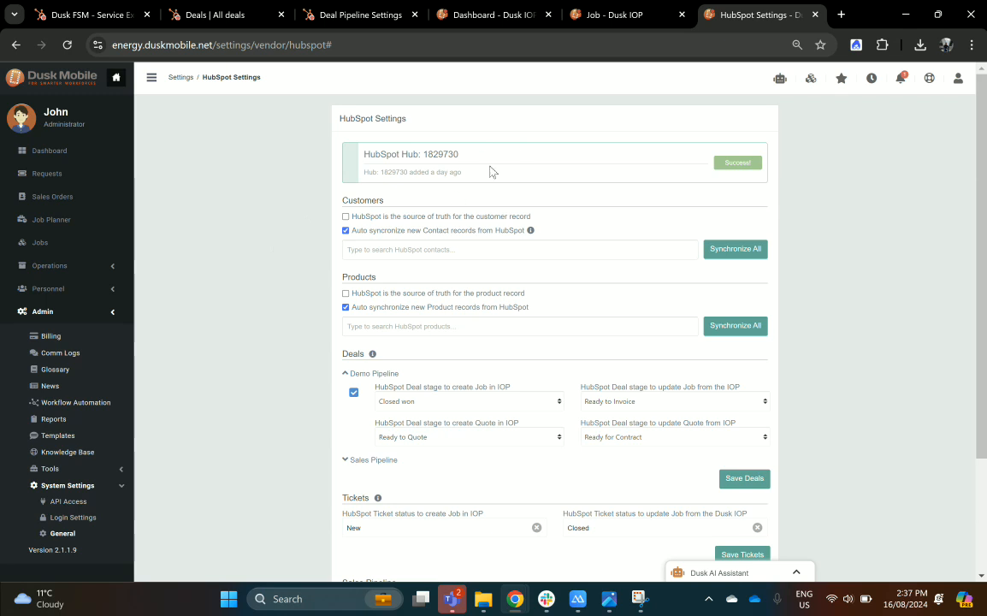
scroll(479, 202, down, 1)
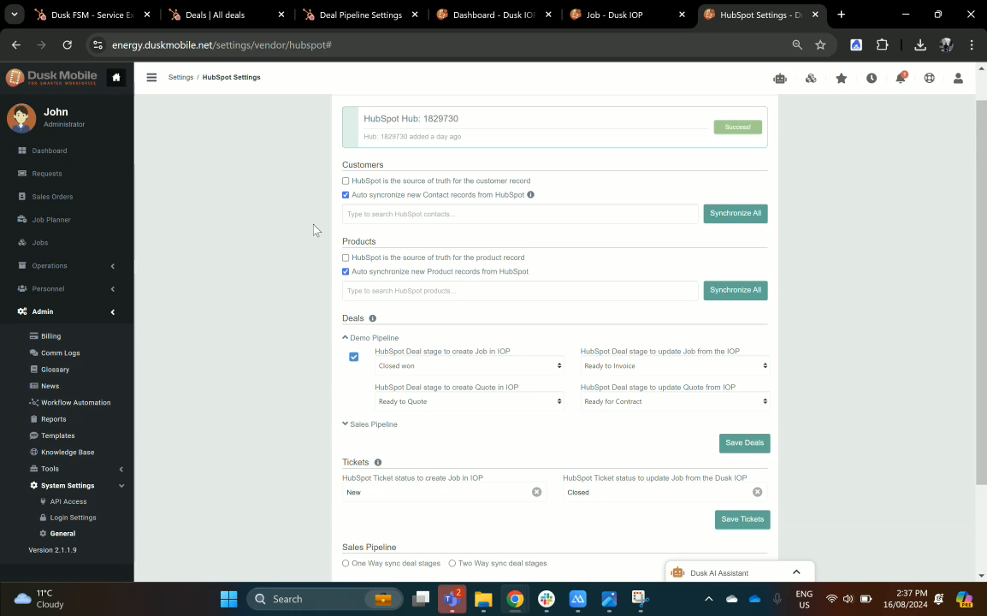
scroll(315, 230, down, 1)
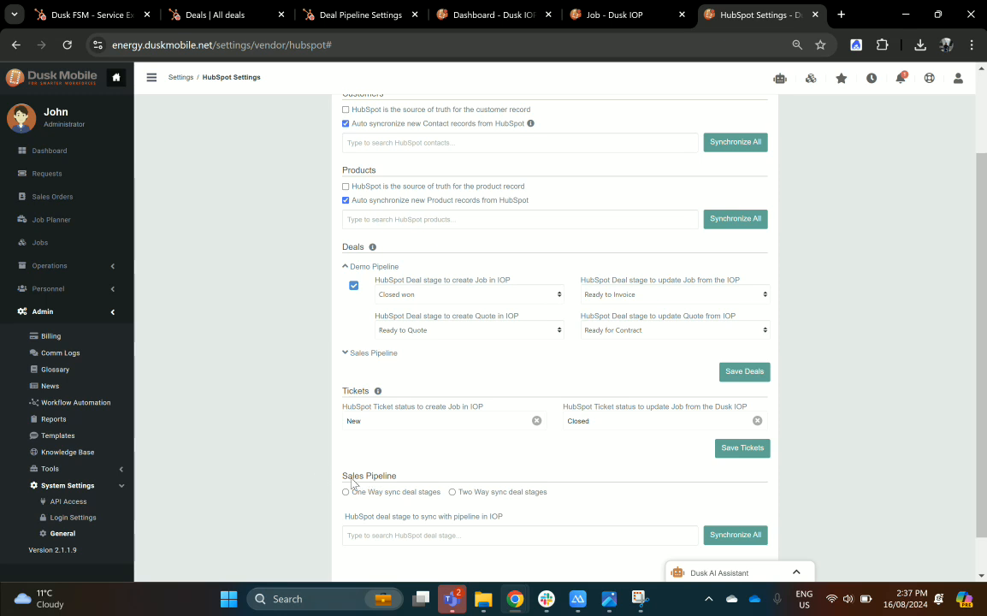
scroll(300, 435, up, 2)
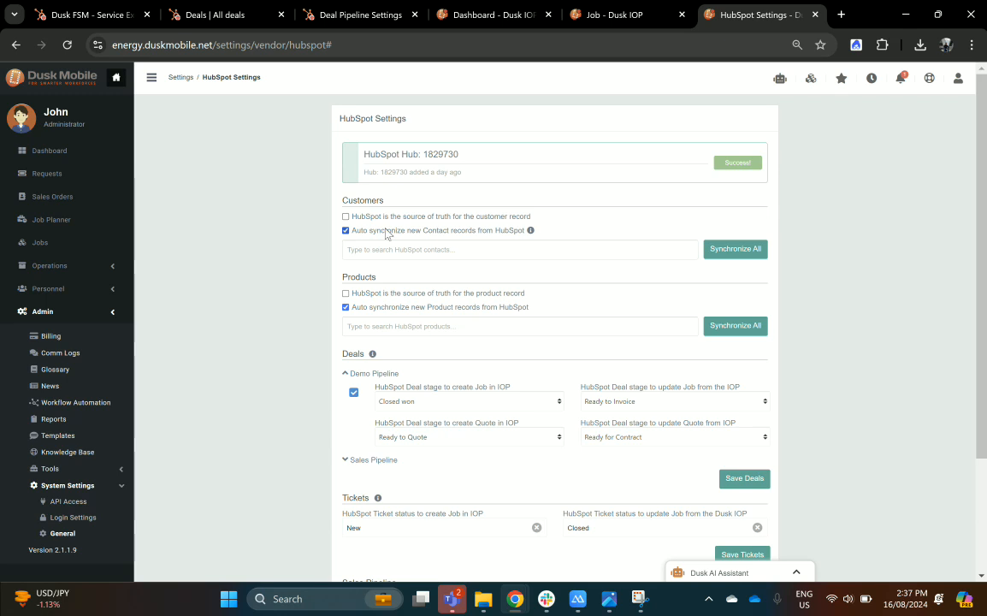
mouse_move(530, 231)
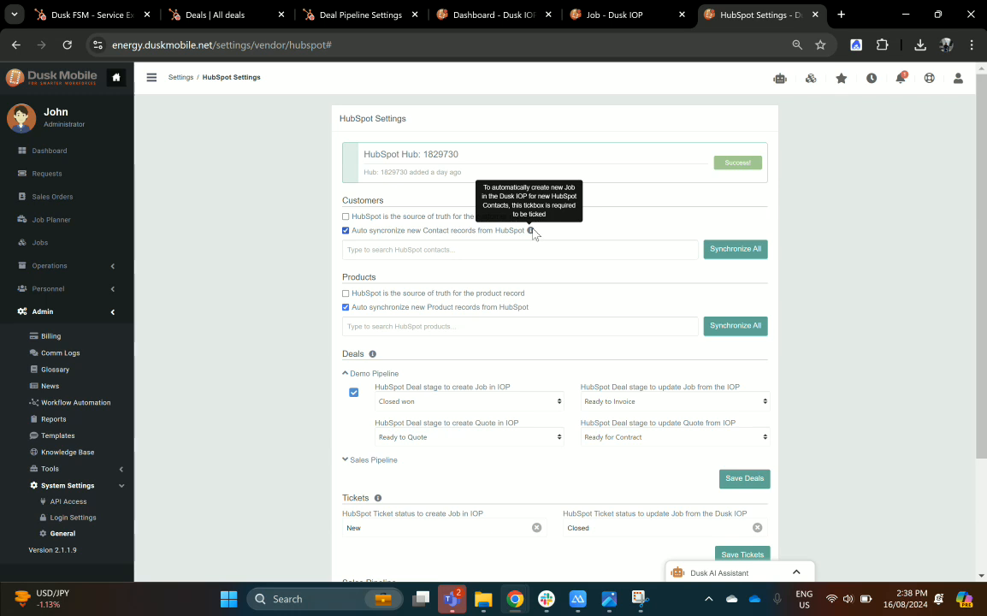
scroll(342, 266, down, 1)
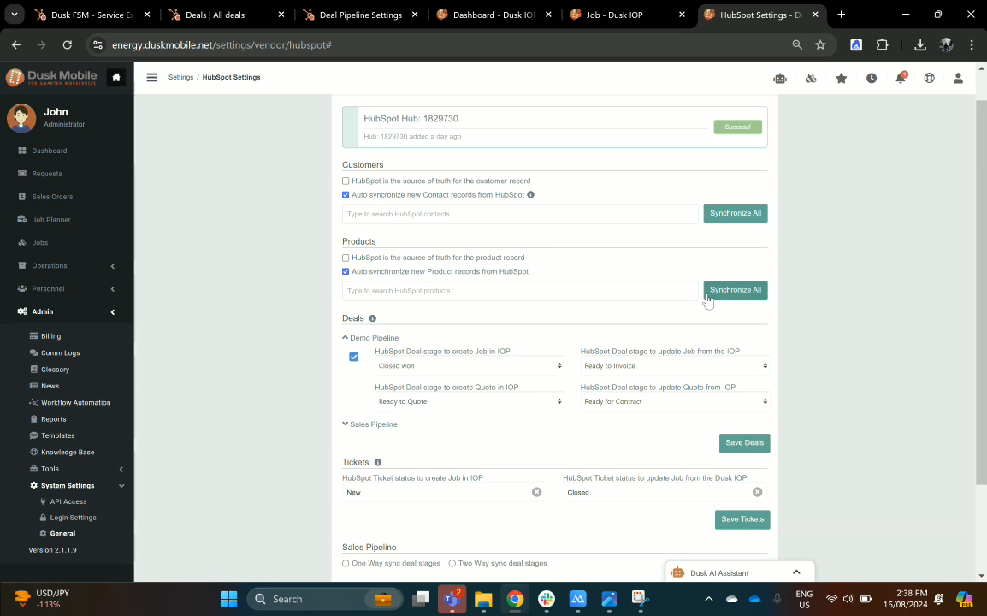
scroll(309, 321, down, 2)
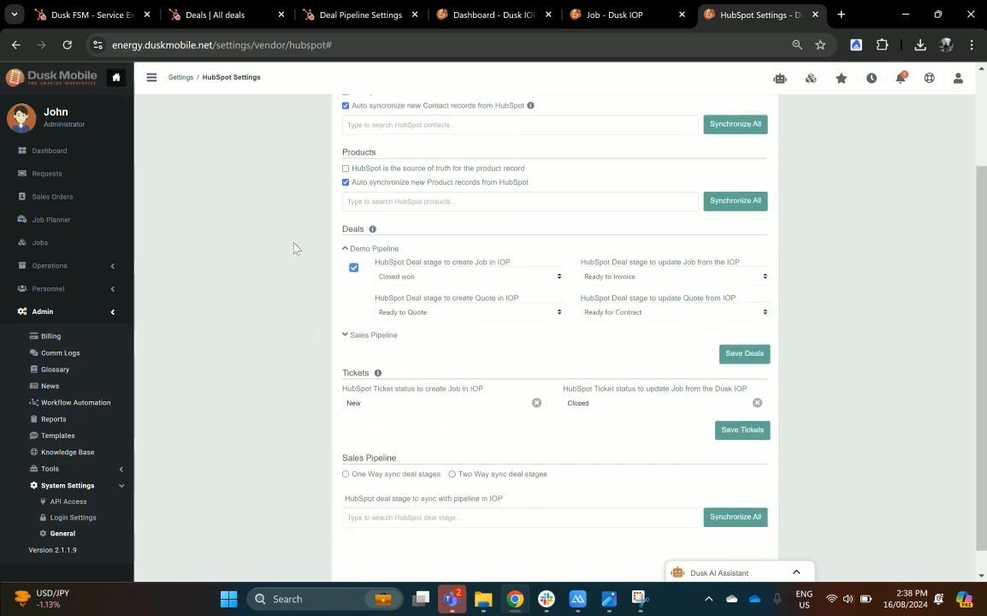
mouse_move(372, 235)
scroll(522, 344, up, 3)
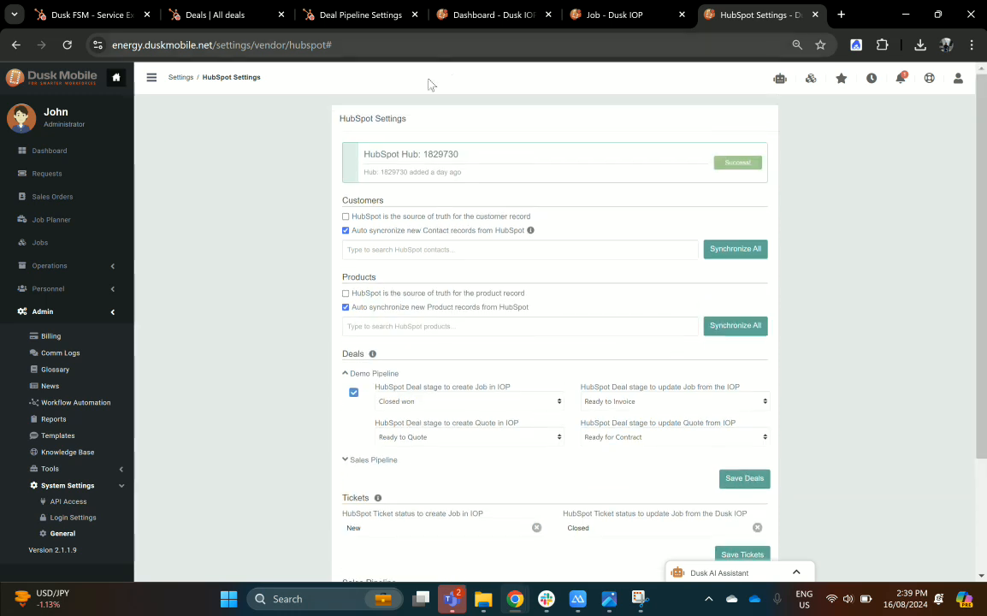
Step: Check the deals board's Closed Won stage and select Closed won for creating jobs and Ready to Invoice for updating jobs in the Demo Pipeline mapping
click(230, 7)
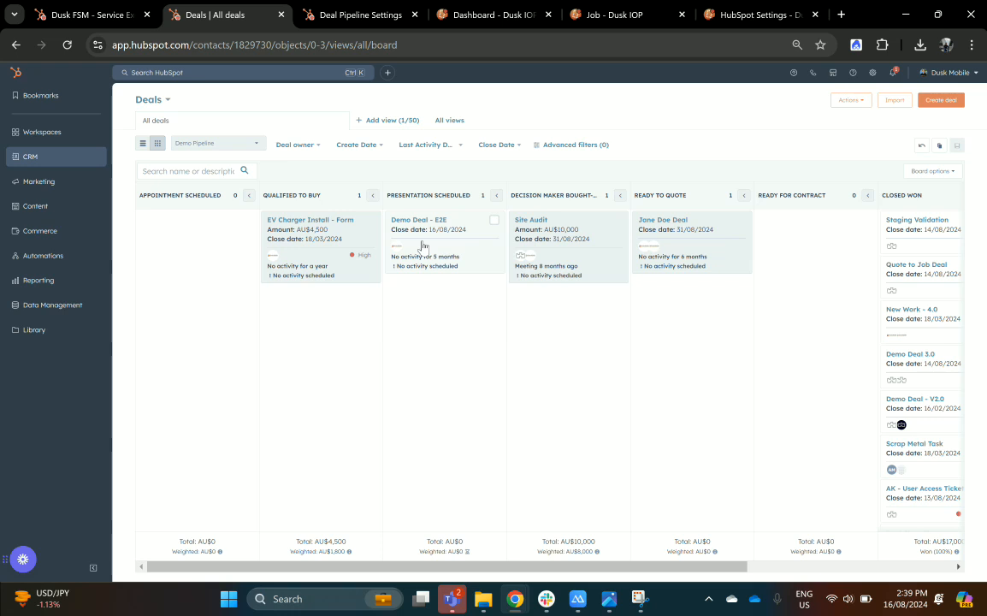
drag(923, 197, 889, 200)
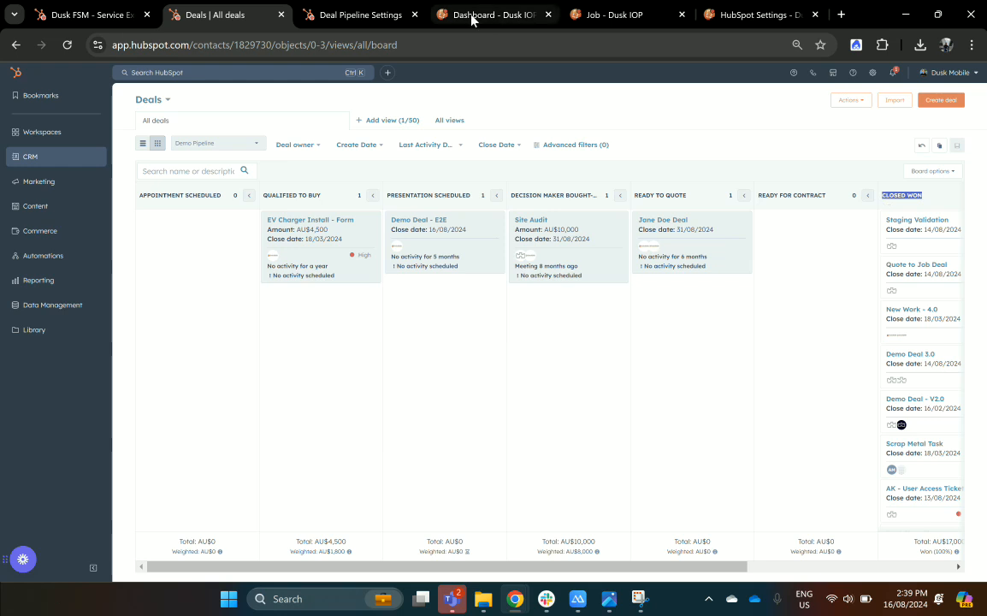
click(746, 10)
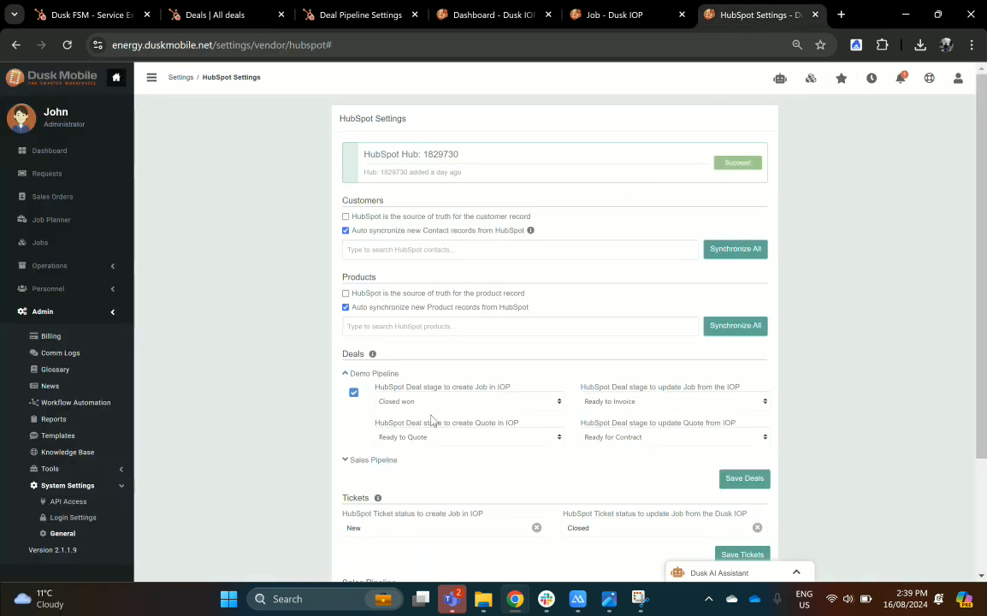
click(393, 402)
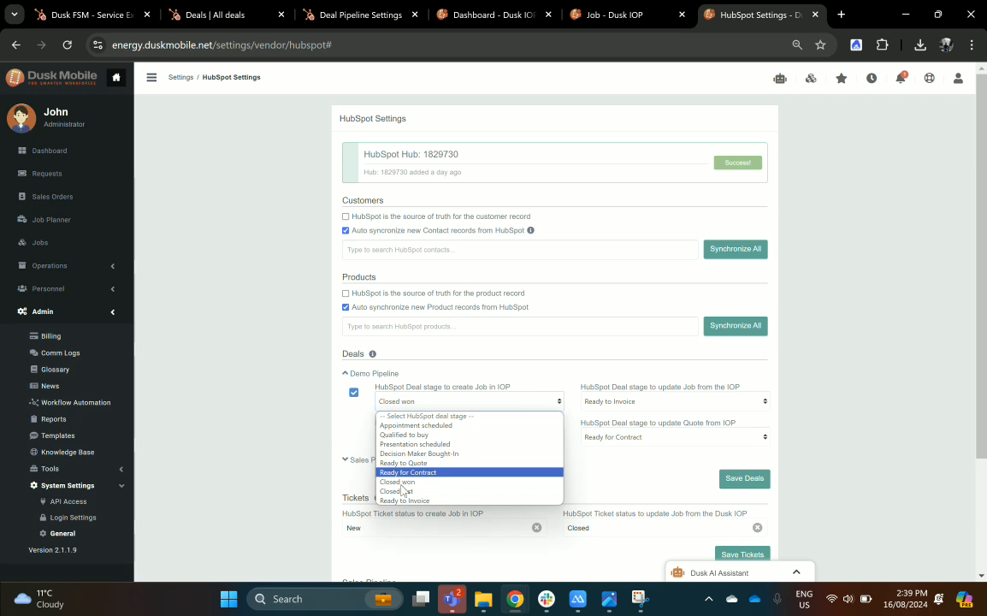
click(399, 486)
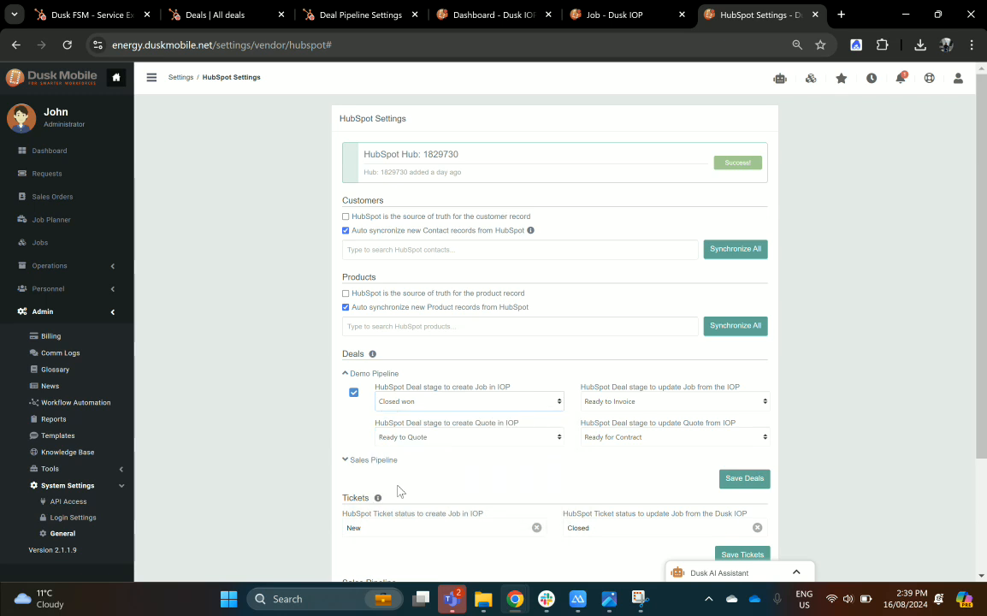
click(662, 406)
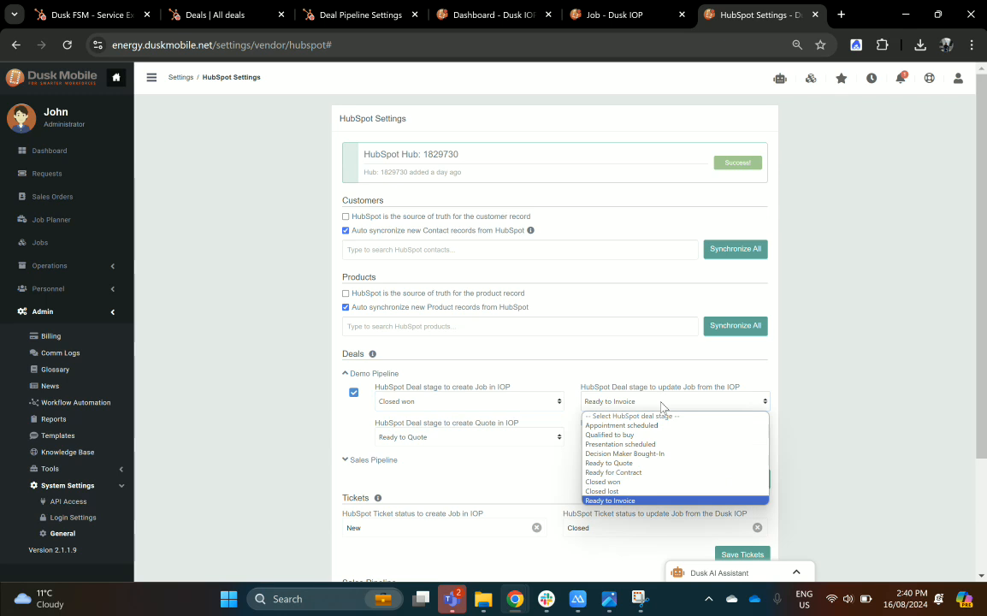
click(655, 501)
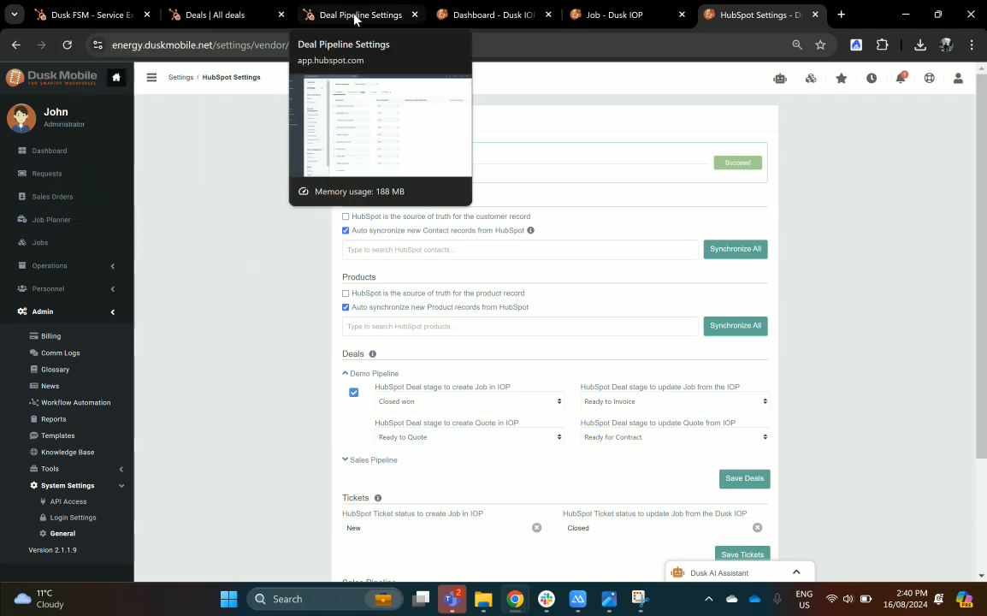
Step: Move the Demo Deal - E2E deal from Presentation Scheduled to Closed Won on the HubSpot deals board
click(257, 15)
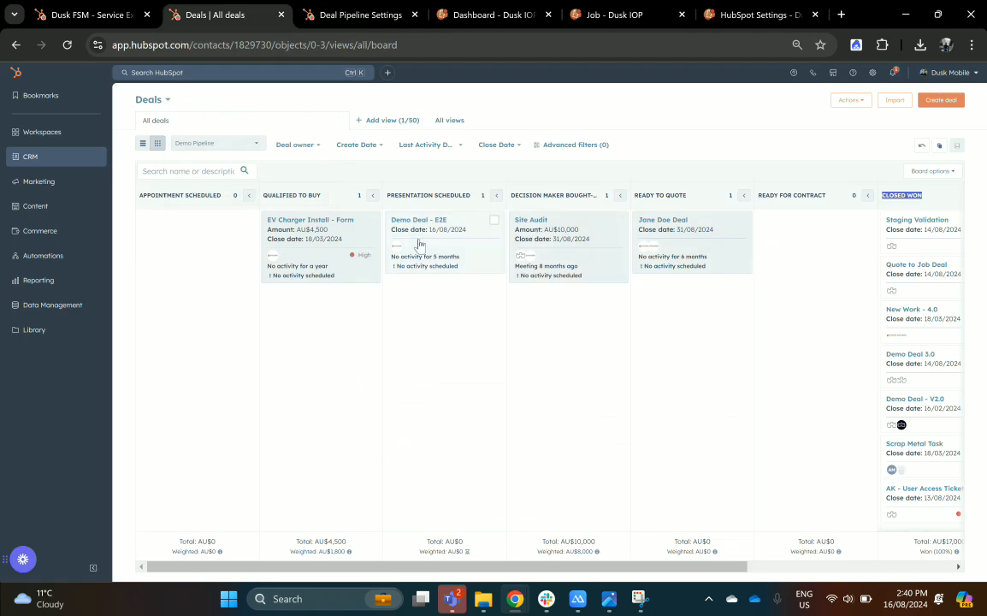
drag(421, 248, 929, 243)
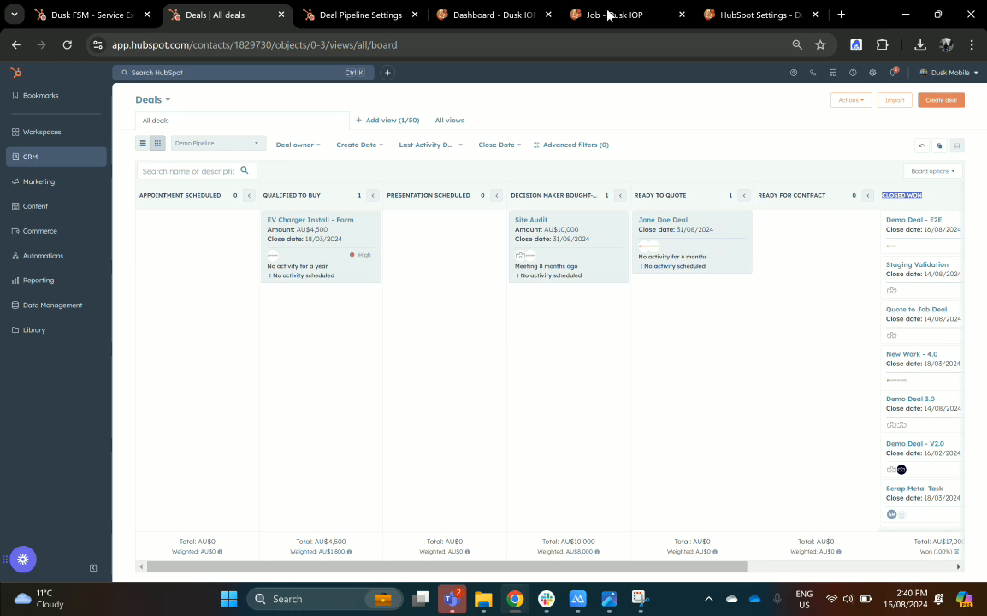
Step: Check the Dusk IOP jobs list for the job created from the deal, and refresh the field services dashboard
click(636, 13)
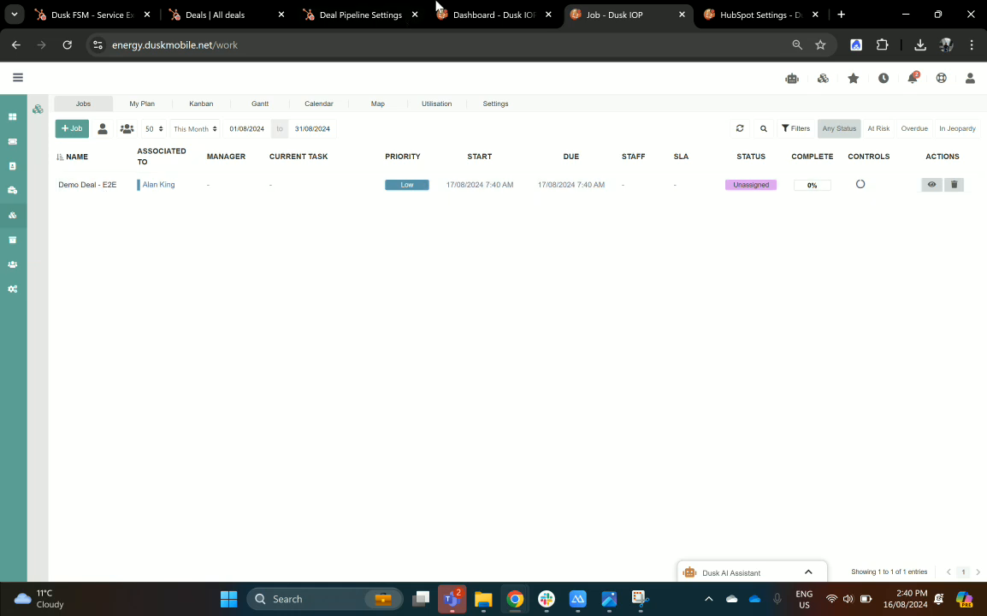
click(494, 14)
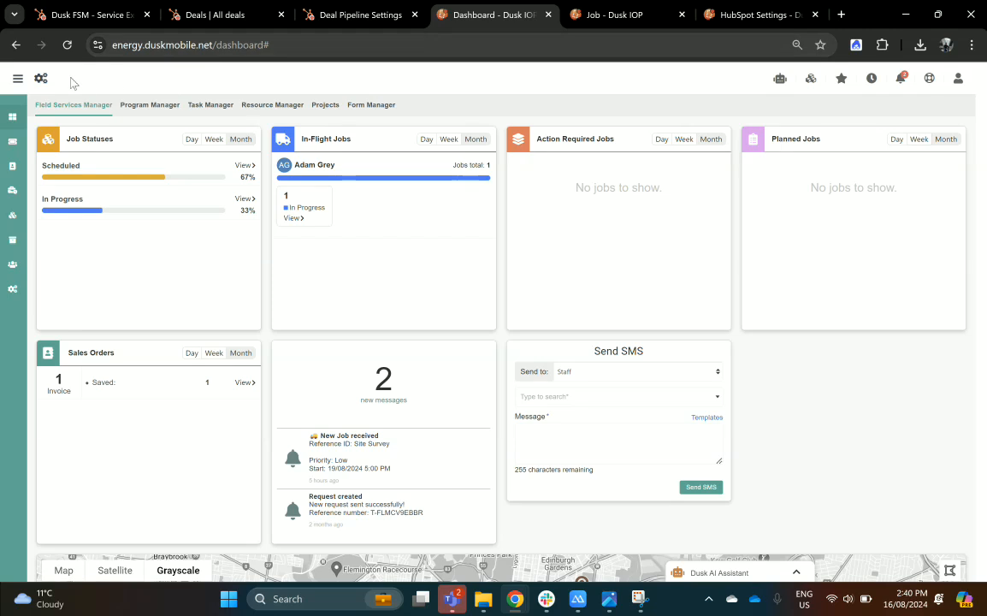
click(69, 48)
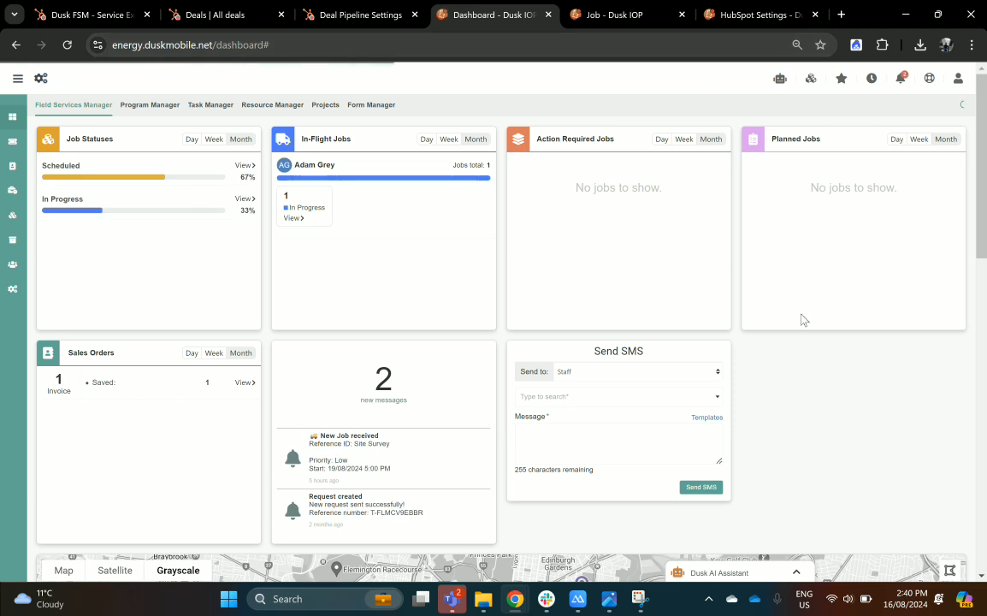
click(637, 16)
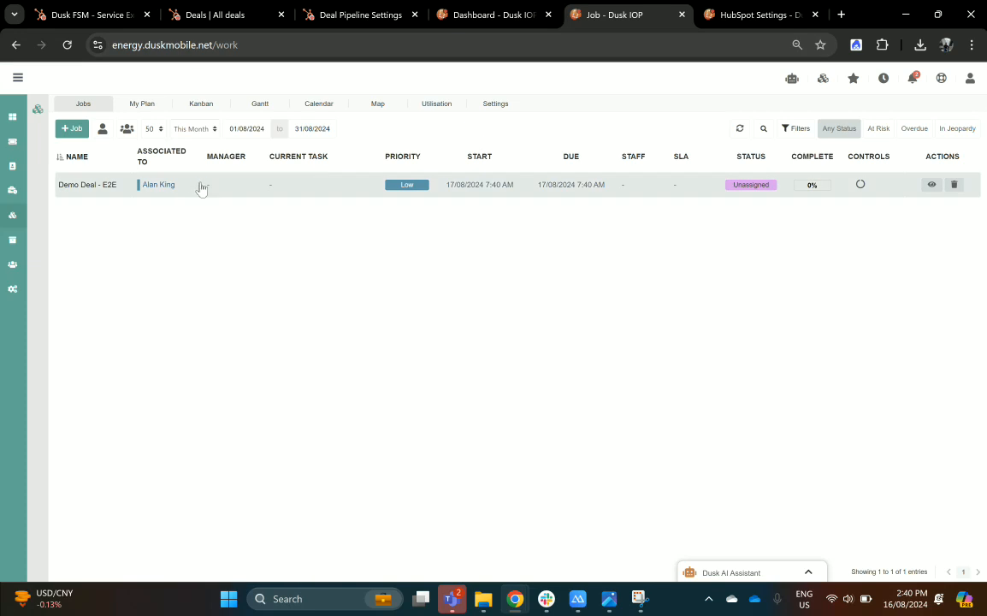
Step: Look at the jobs' Gantt and calendar views, and open the Demo Deal - E2E job from the jobs list for editing
click(279, 103)
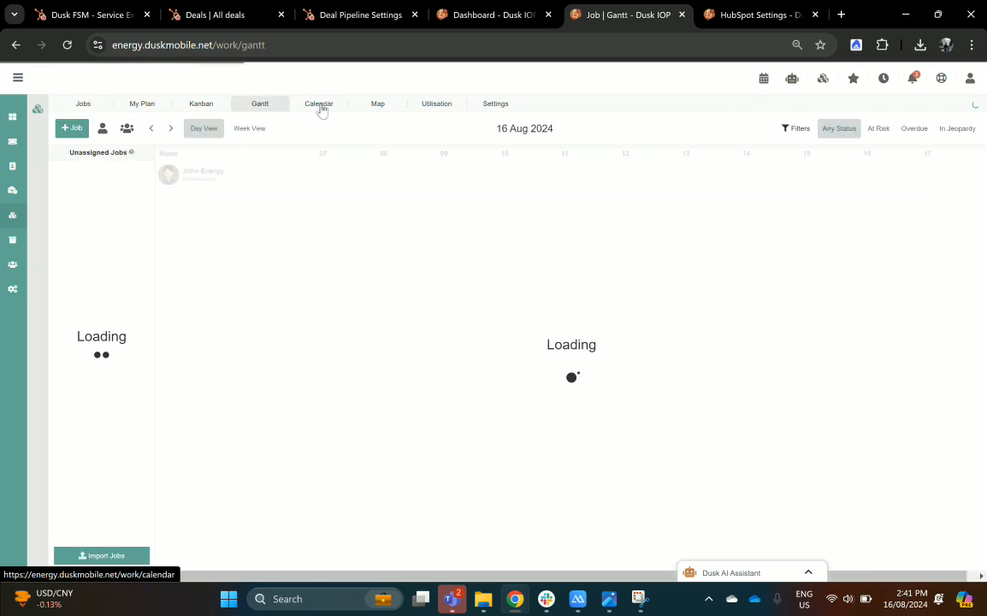
click(323, 109)
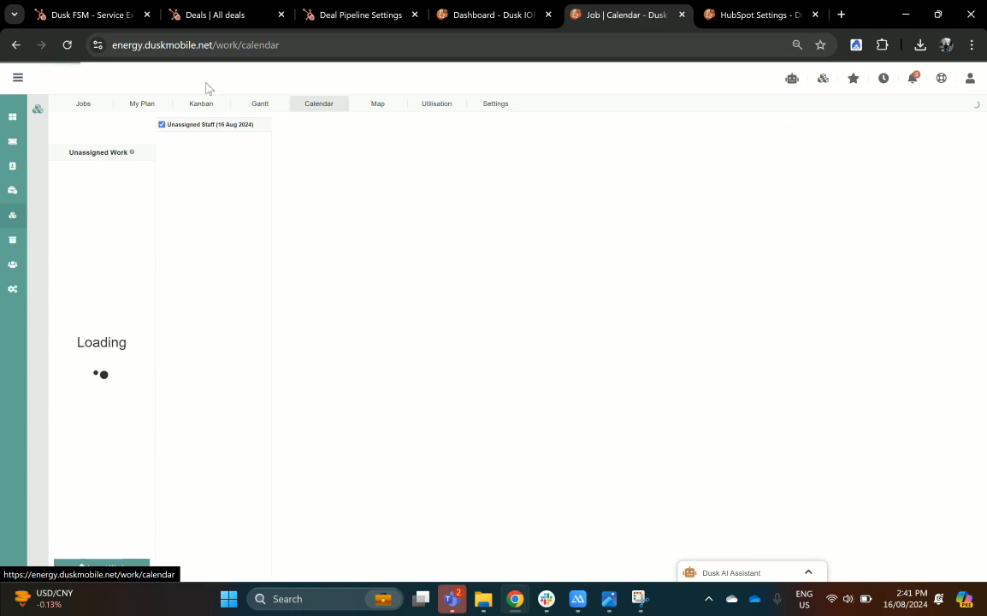
click(84, 105)
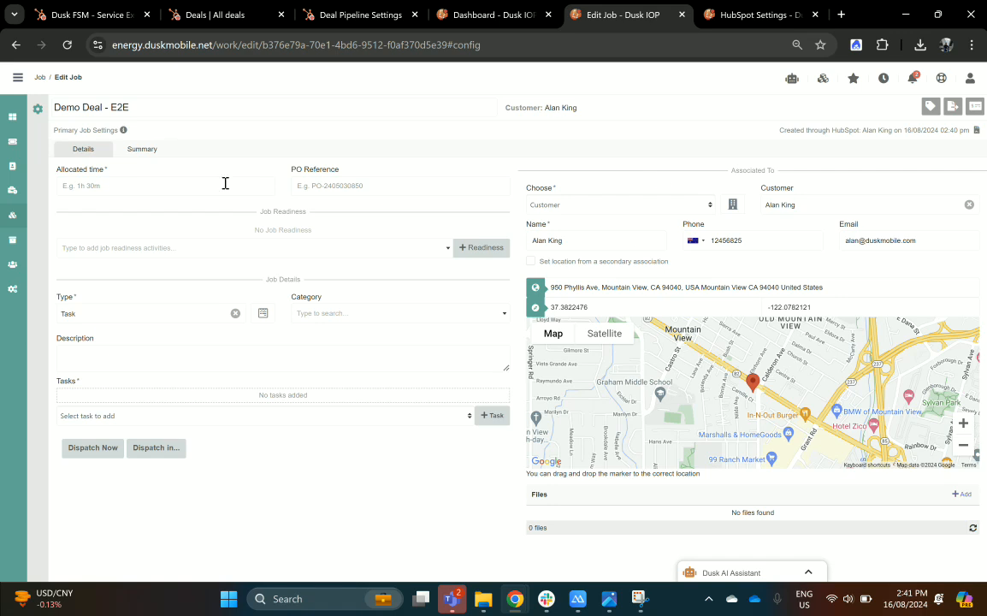
Step: Review the Demo Deal - E2E job's summary and set its allocated time to 3h in the job details
click(159, 151)
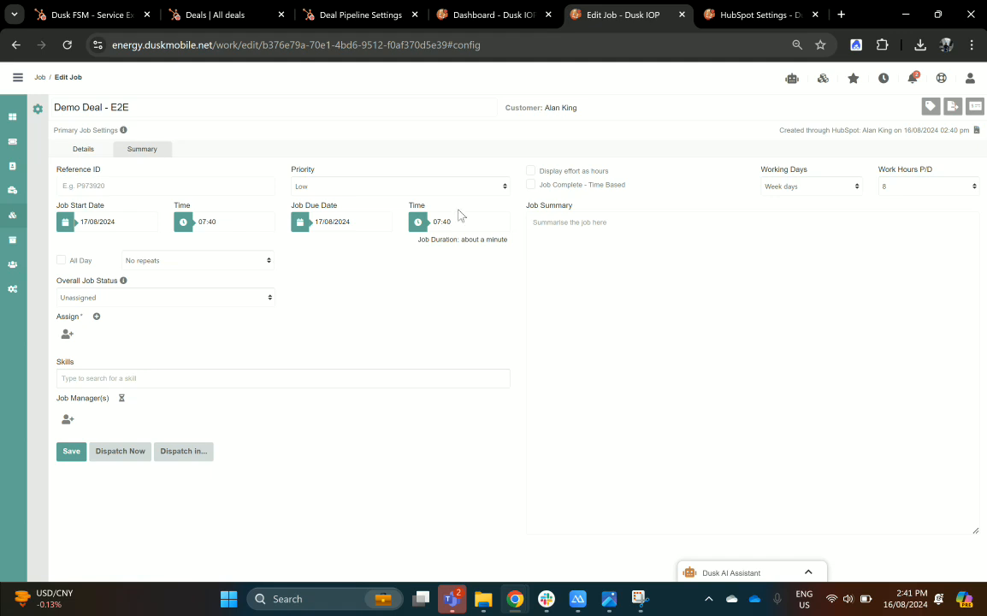
click(85, 148)
click(118, 192)
text(3h)
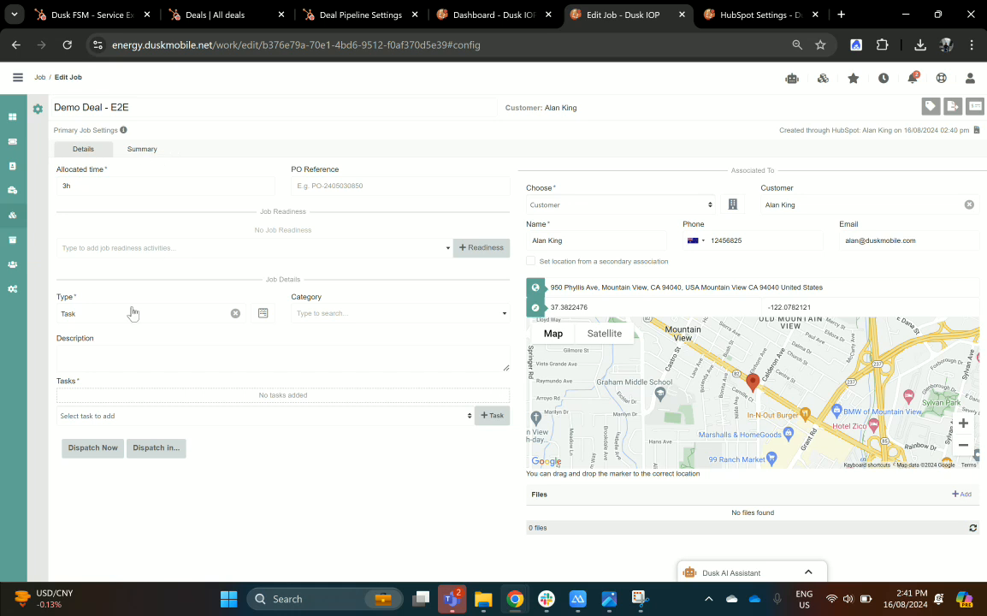
Step: Keep the job's type as Task after browsing the available types, and add the task (FUS) Face up stock
click(93, 314)
scroll(108, 366, down, 3)
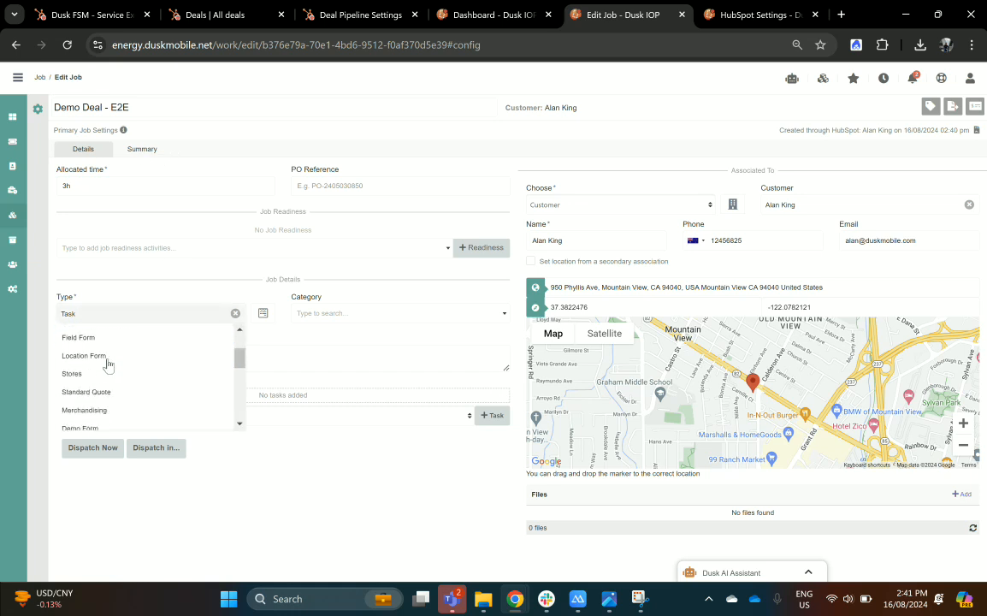
scroll(108, 366, down, 5)
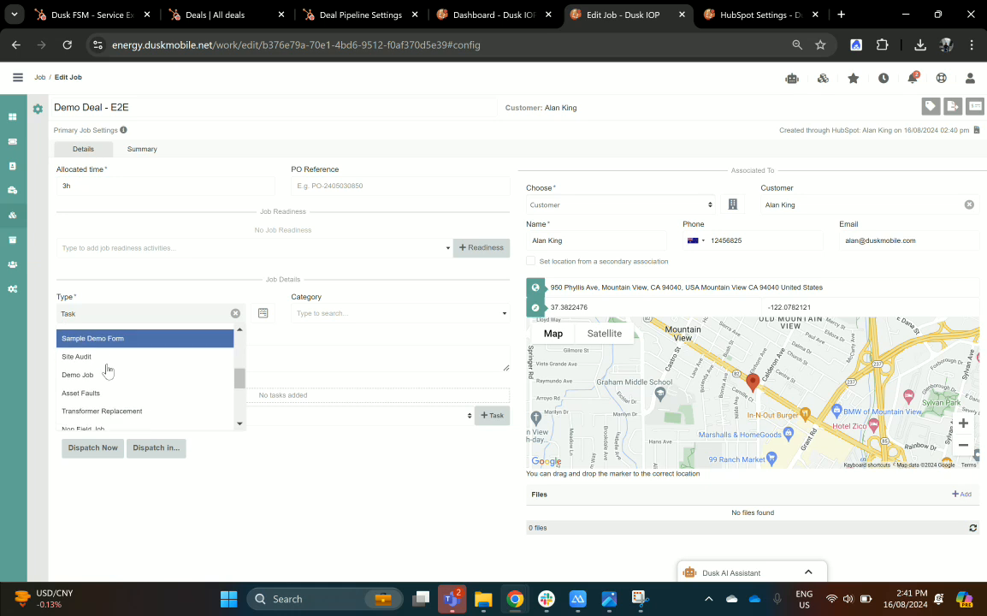
scroll(109, 370, up, 8)
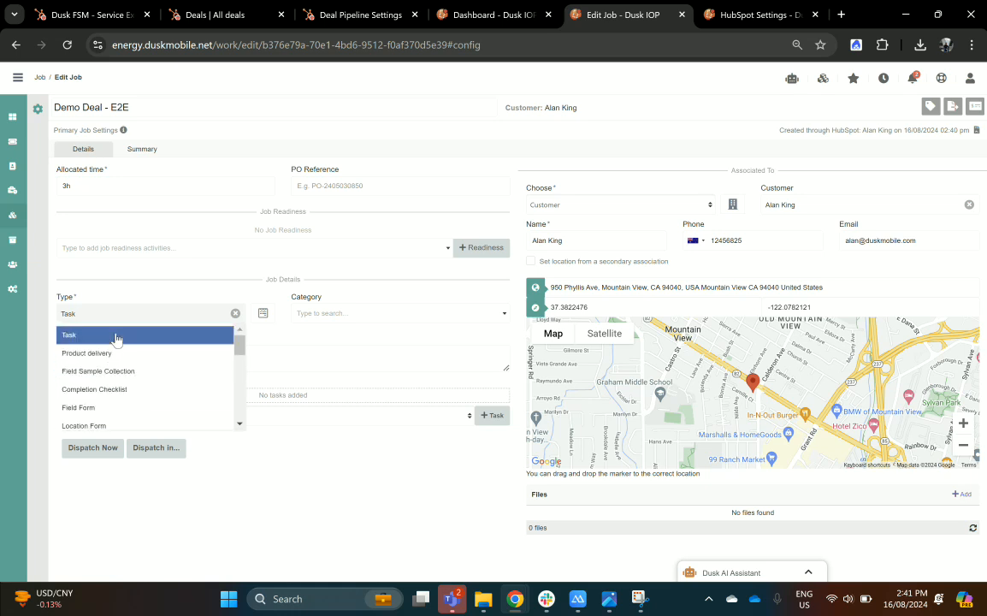
click(117, 341)
click(125, 415)
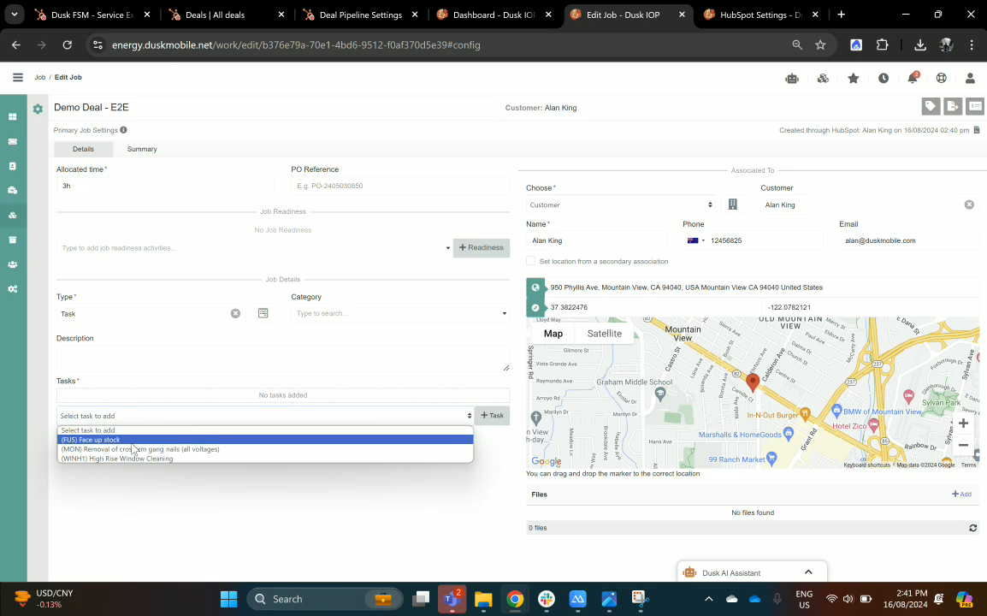
click(133, 442)
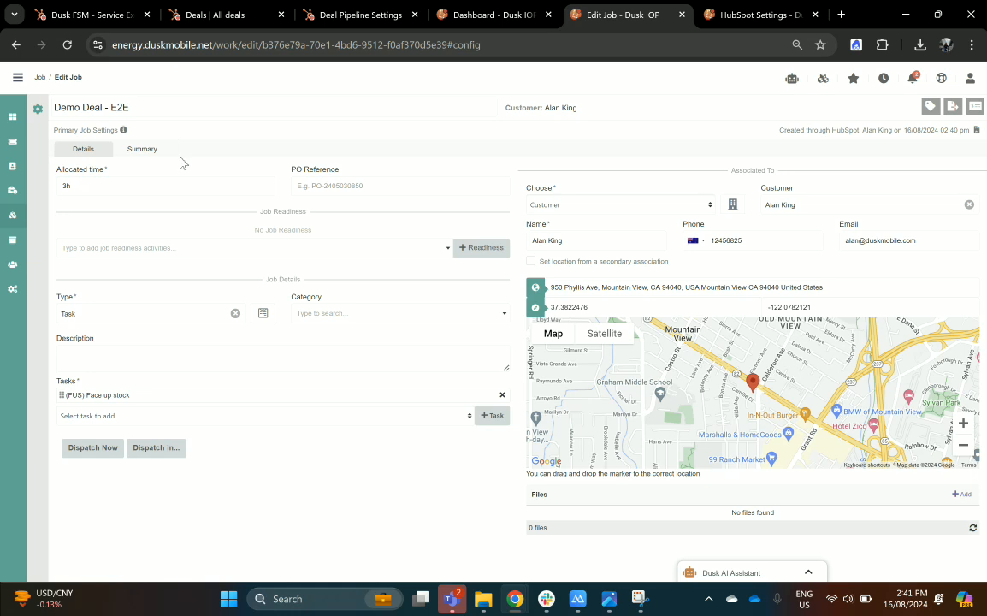
Step: Assign the listed staff member to the job in its summary and save the job
click(150, 156)
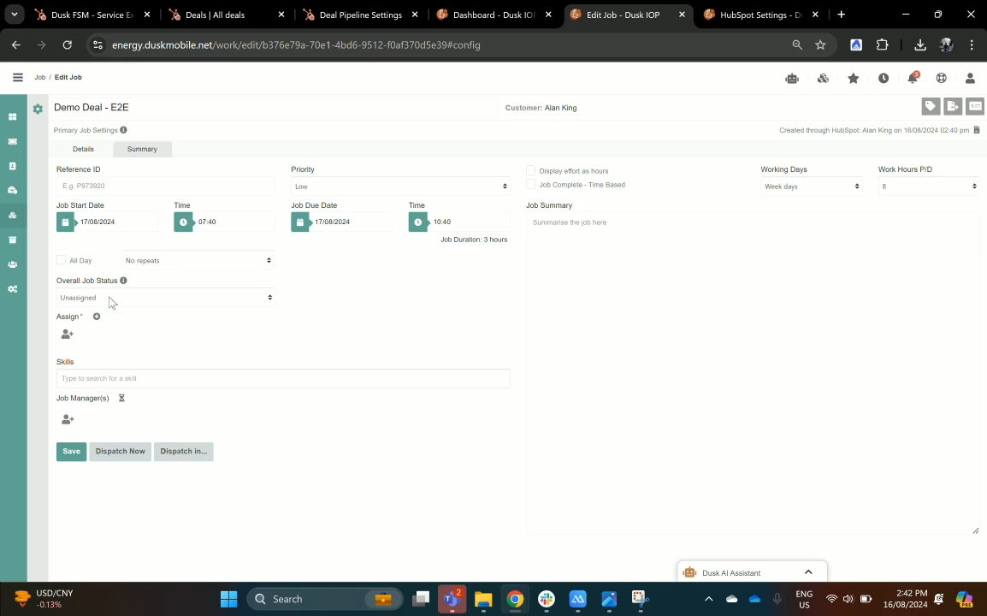
click(69, 335)
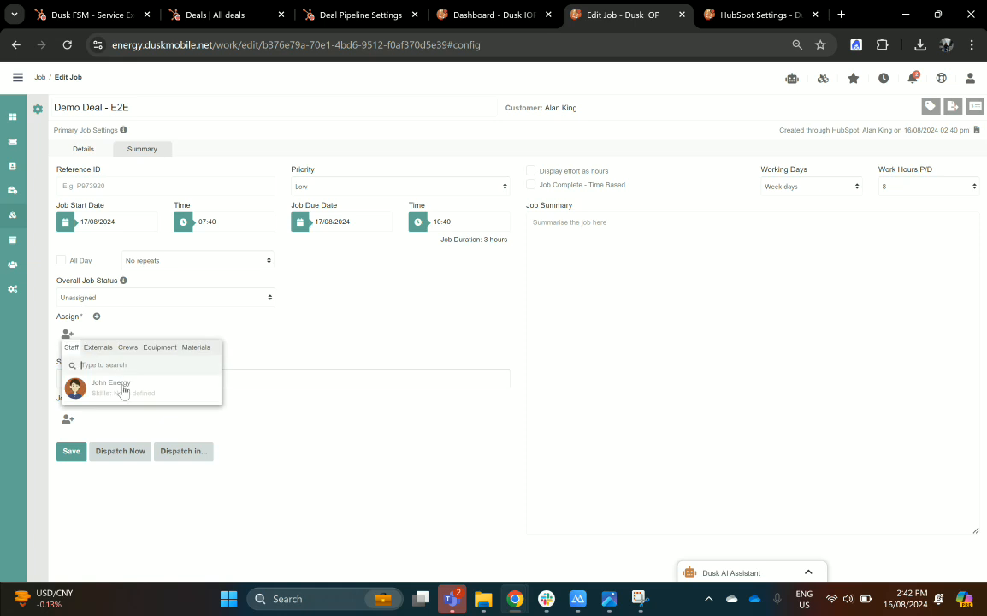
click(123, 389)
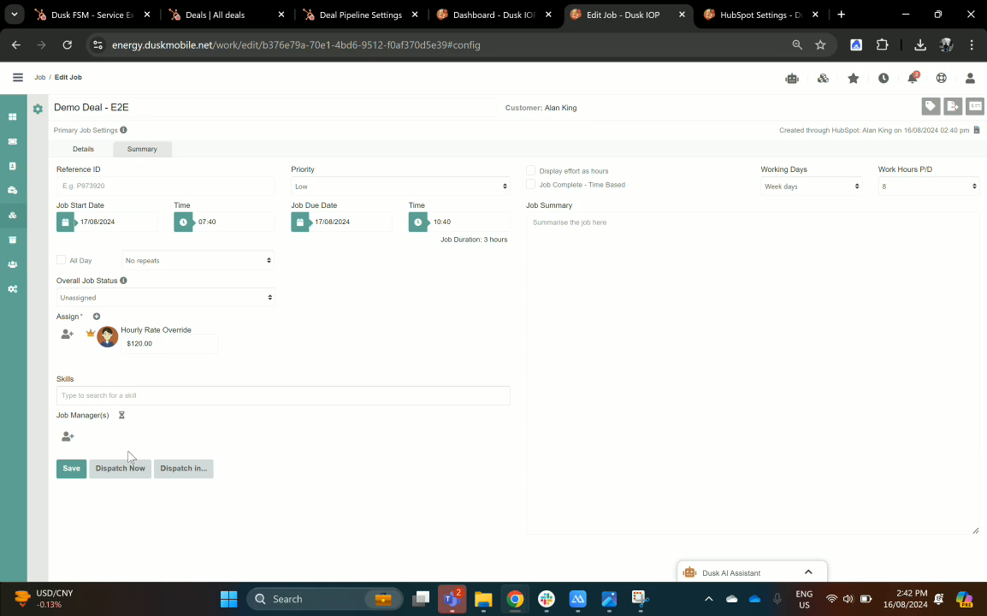
click(68, 468)
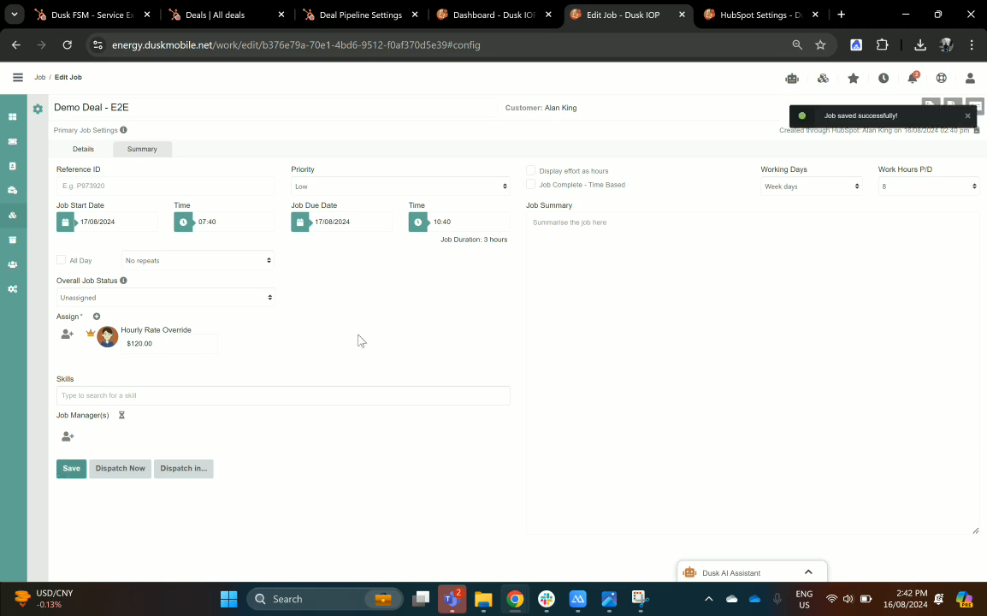
Step: Switch to HubSpot, open the Demo Deal - E2E record, and expand its Dusk IOP job details
click(245, 10)
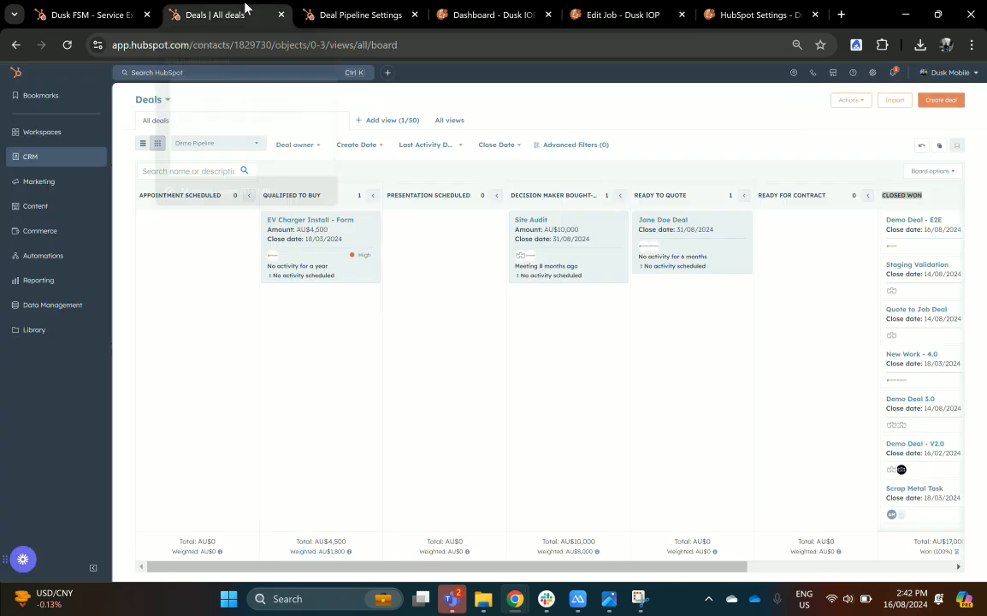
click(912, 220)
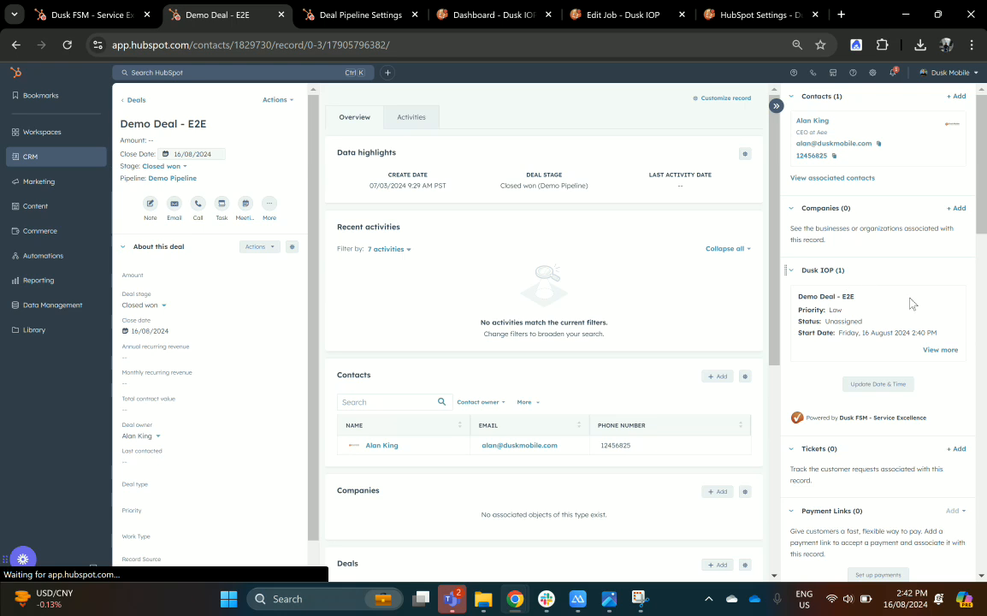
scroll(933, 343, down, 1)
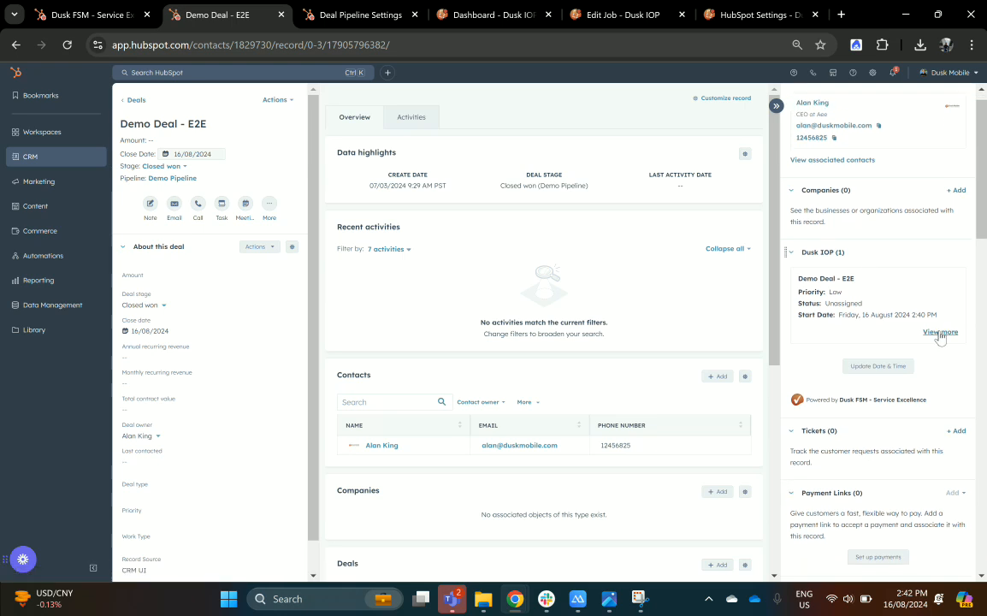
click(940, 333)
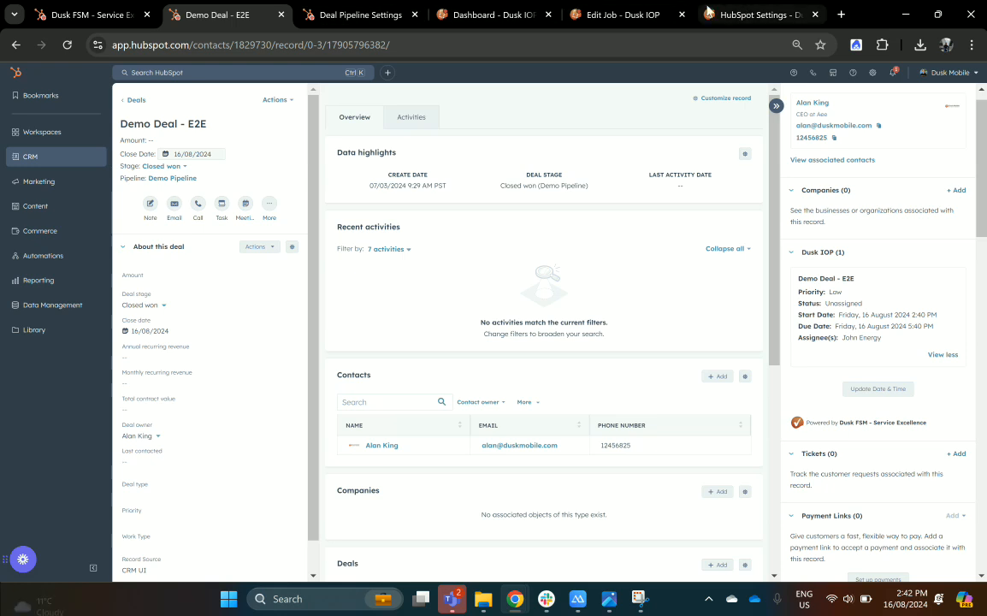
Step: Back in Dusk IOP, set the job's overall status to Scheduled and save the job
click(605, 17)
click(103, 297)
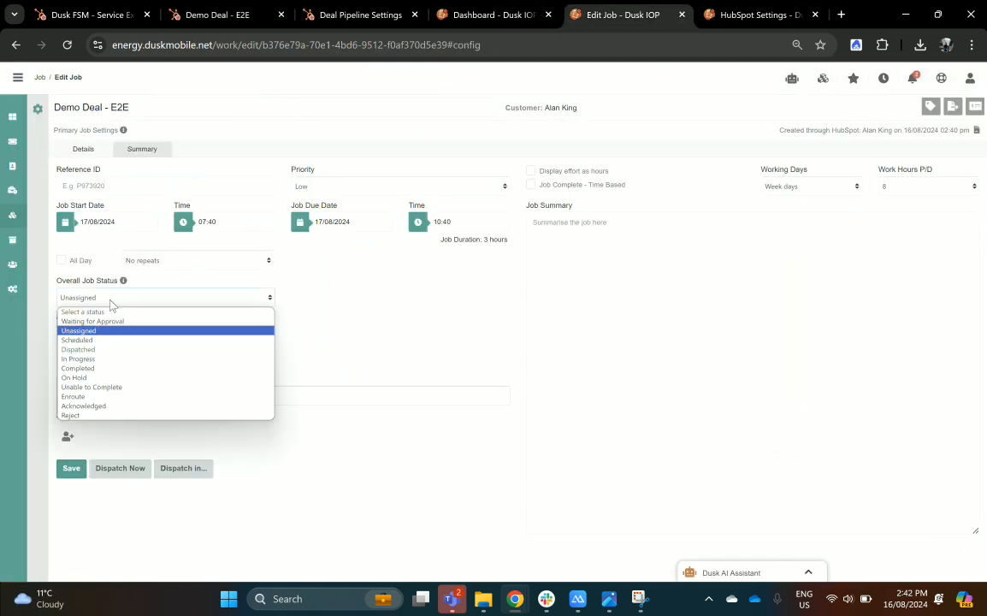
click(80, 339)
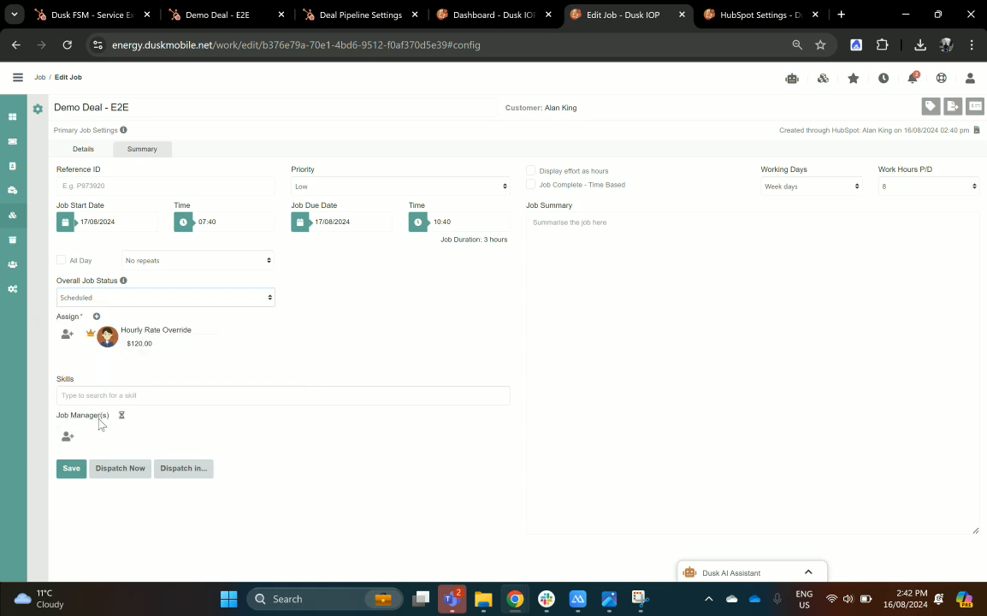
click(120, 470)
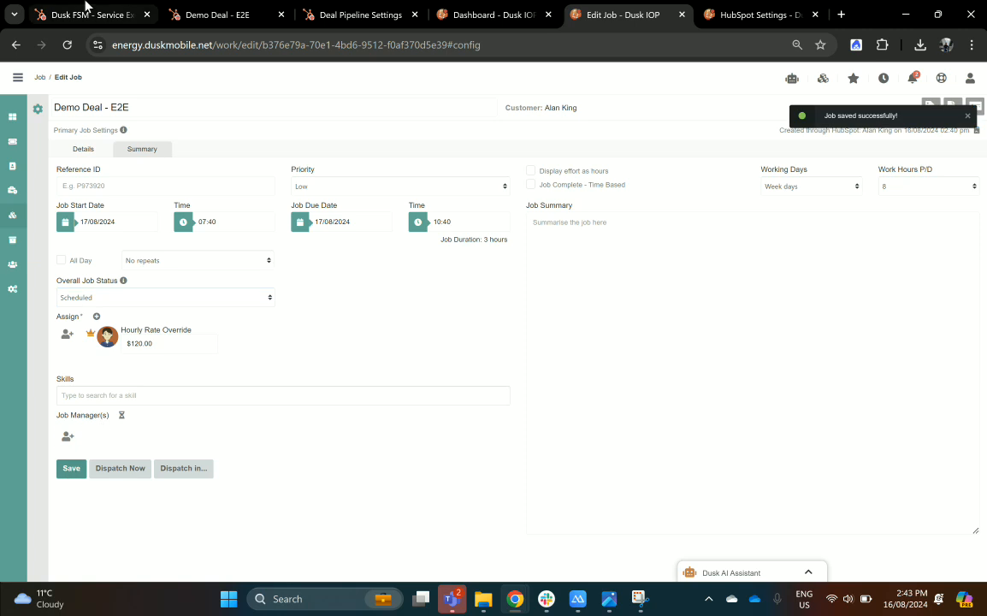
Step: Switch to HubSpot, refresh the Demo Deal - E2E record, and check the full Dusk IOP job details
click(244, 7)
click(66, 47)
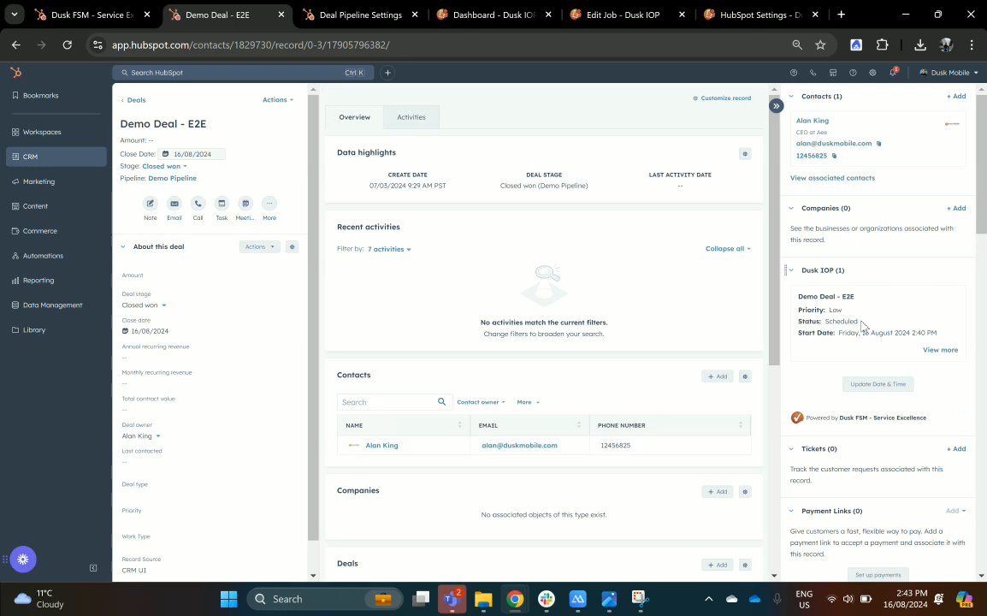
click(941, 350)
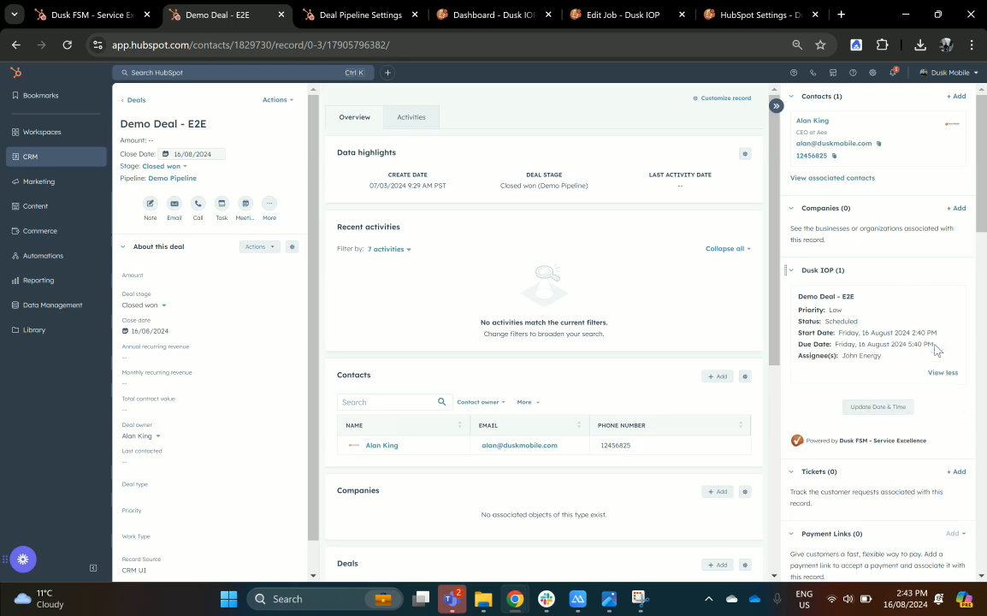
Step: Update the job's end date and time from the HubSpot deal to 17/08/2024 11:40 AM
click(892, 413)
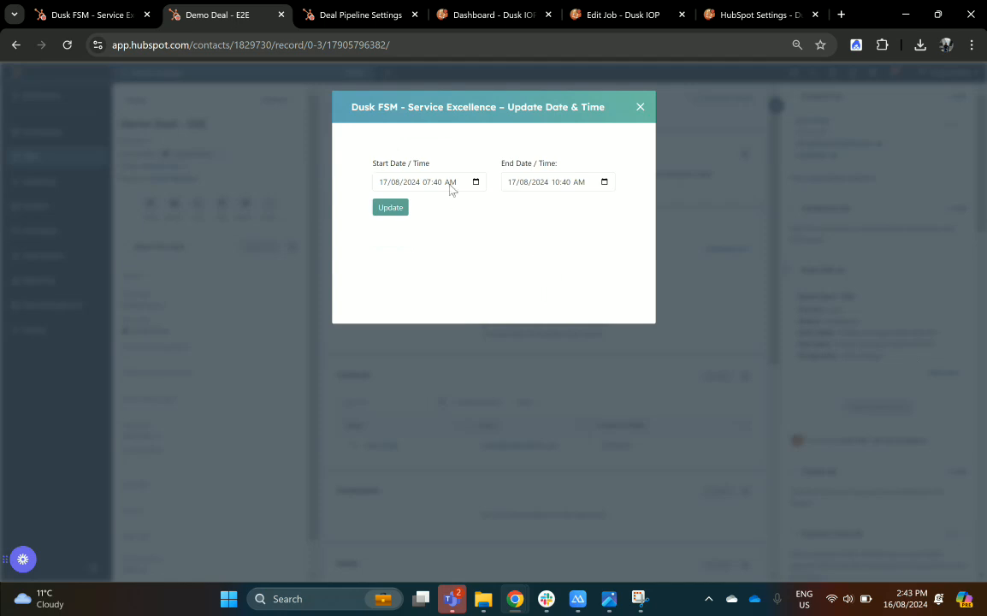
click(578, 183)
click(605, 183)
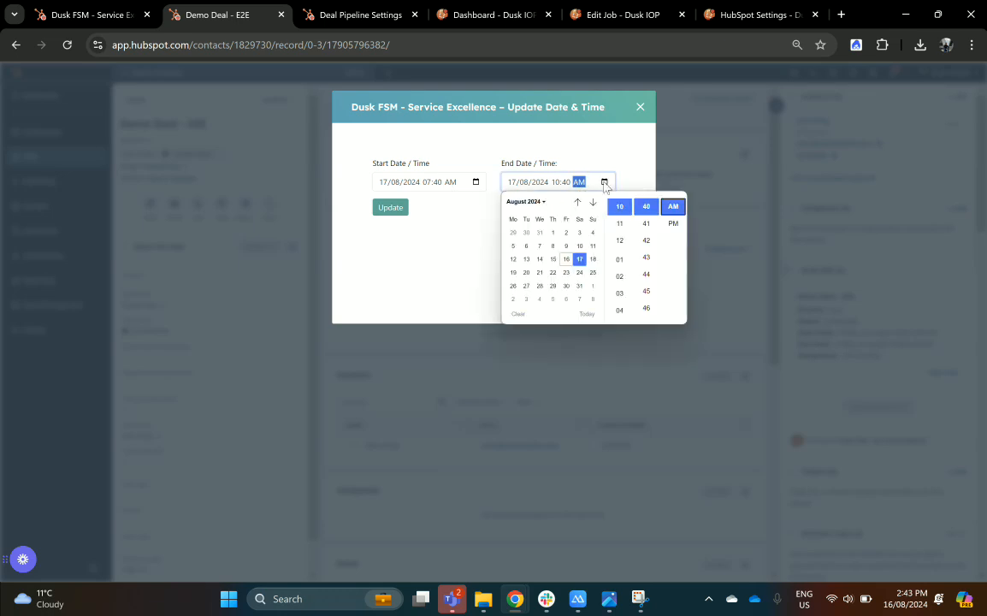
click(623, 223)
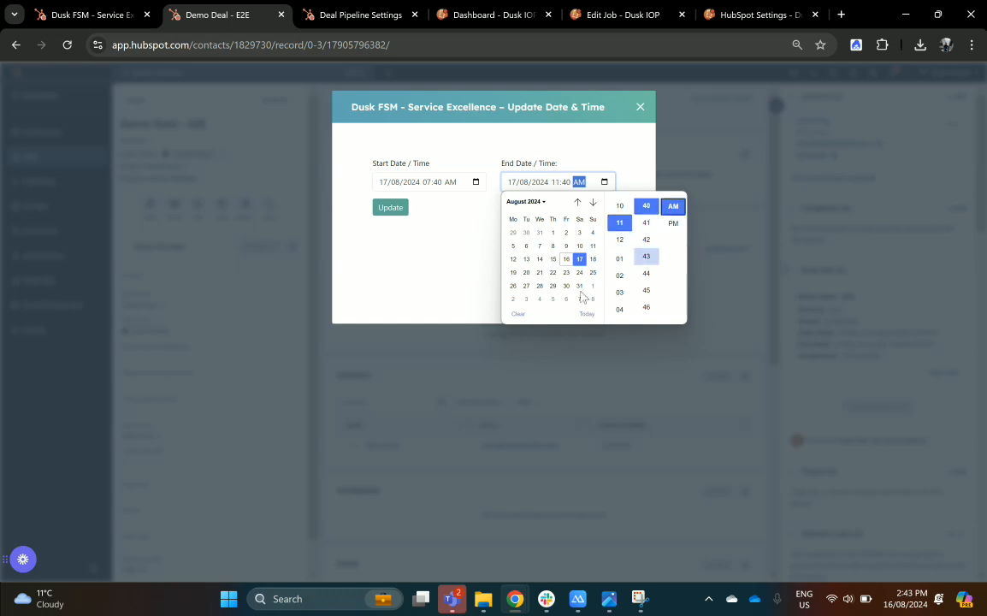
click(447, 286)
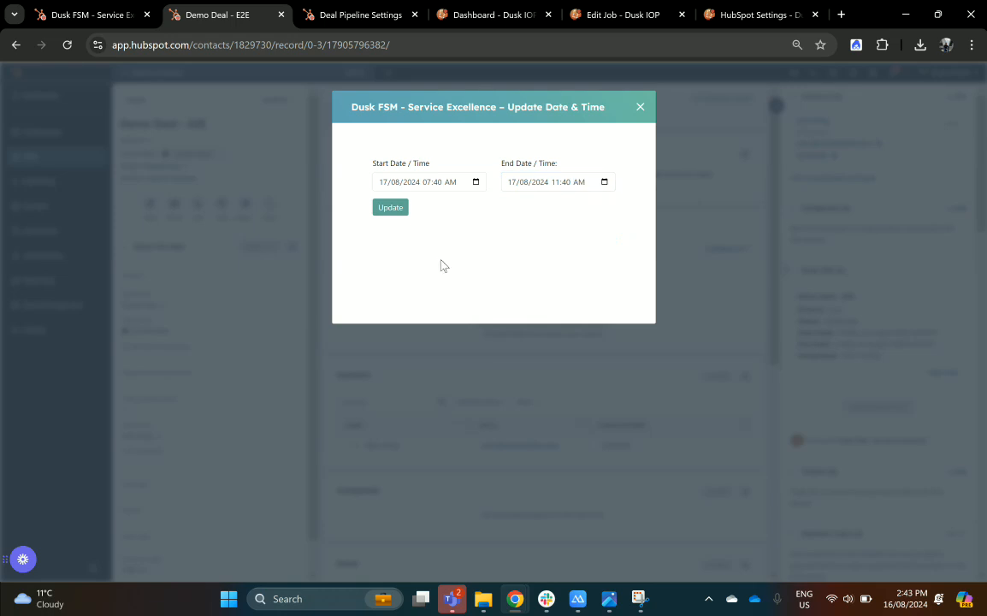
click(401, 212)
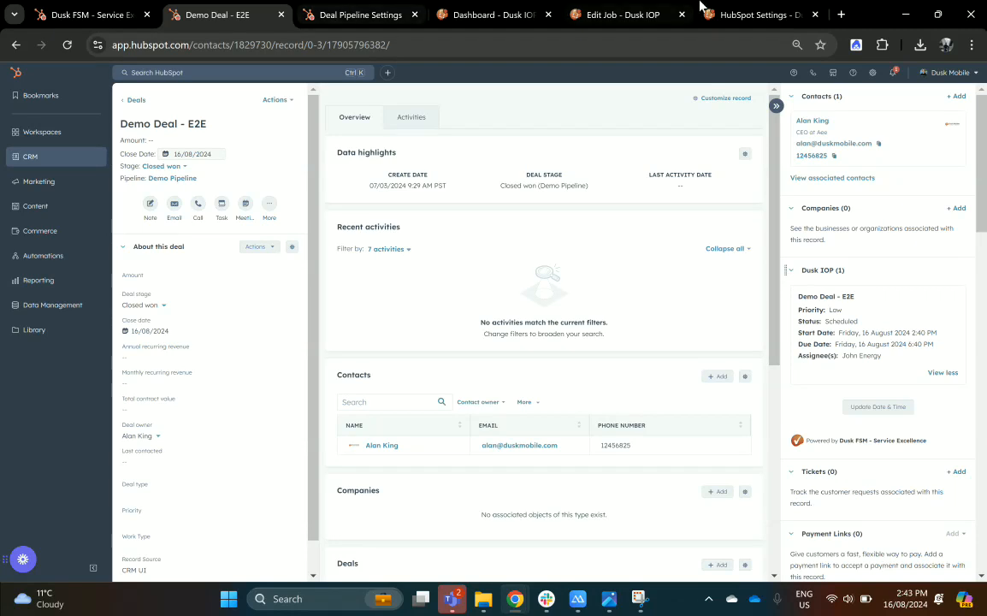
Step: Switch to Dusk IOP, reload the job, and check its due time in the summary
click(747, 6)
click(585, 9)
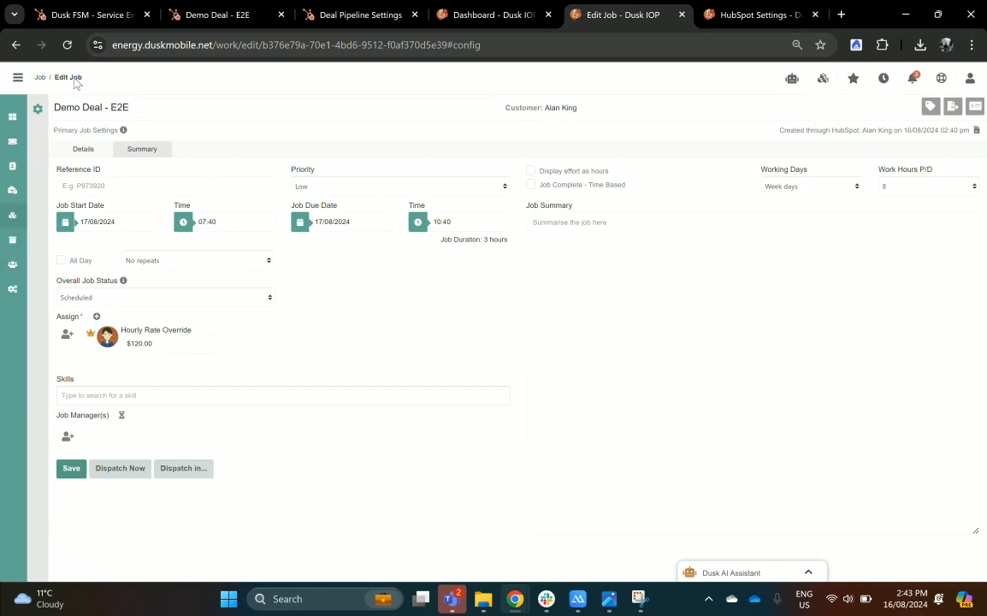
click(67, 44)
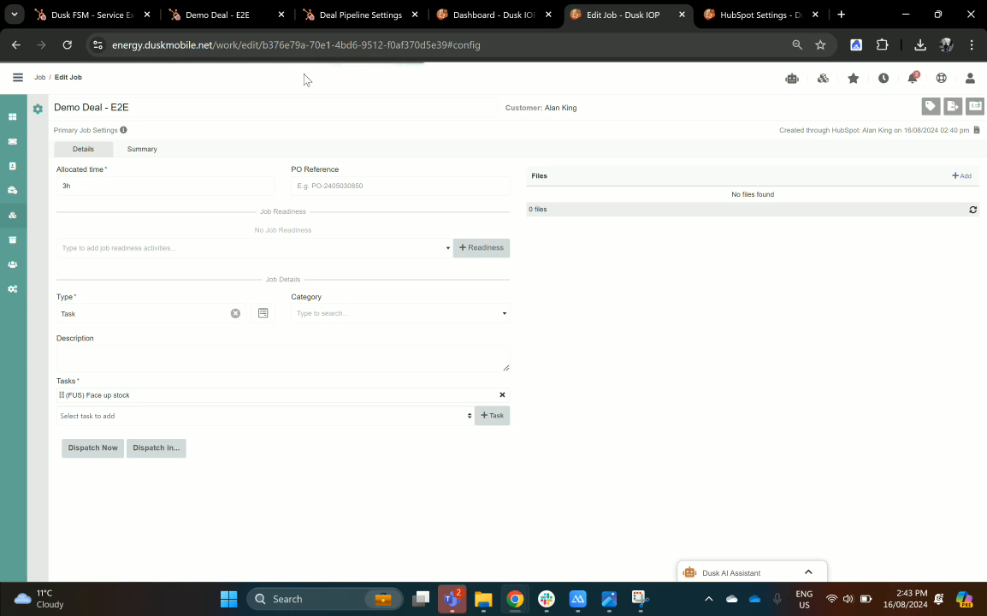
click(131, 146)
click(444, 223)
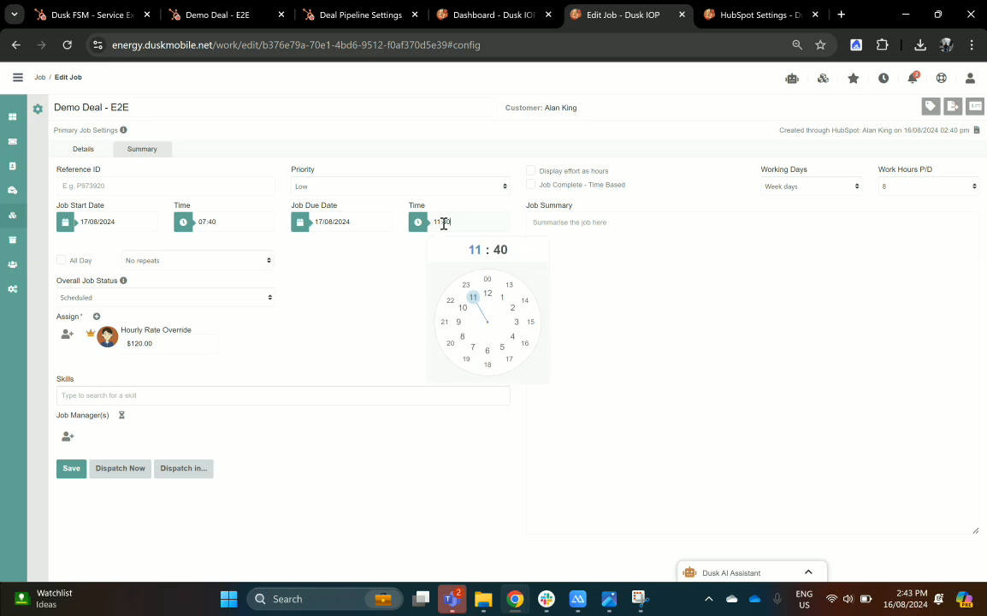
click(440, 88)
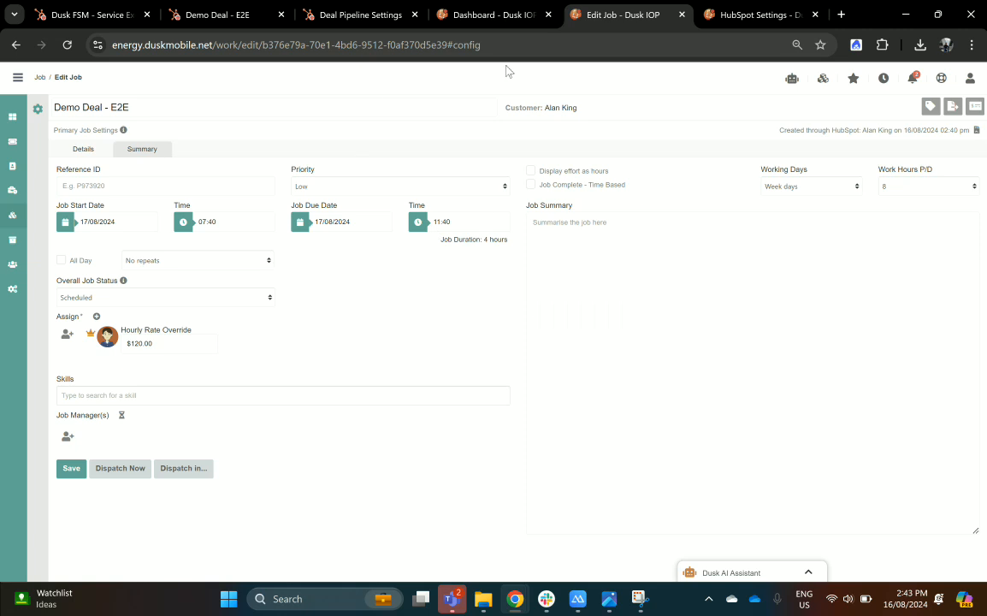
Step: Set the job's overall status to In Progress, save it, and refresh the Demo Deal - E2E record in HubSpot
click(107, 300)
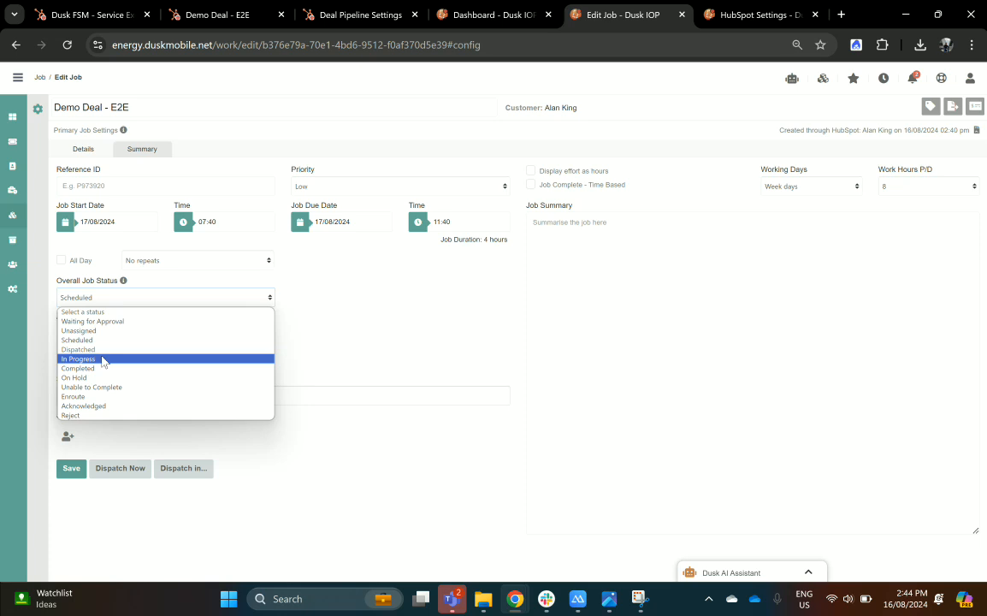
click(340, 327)
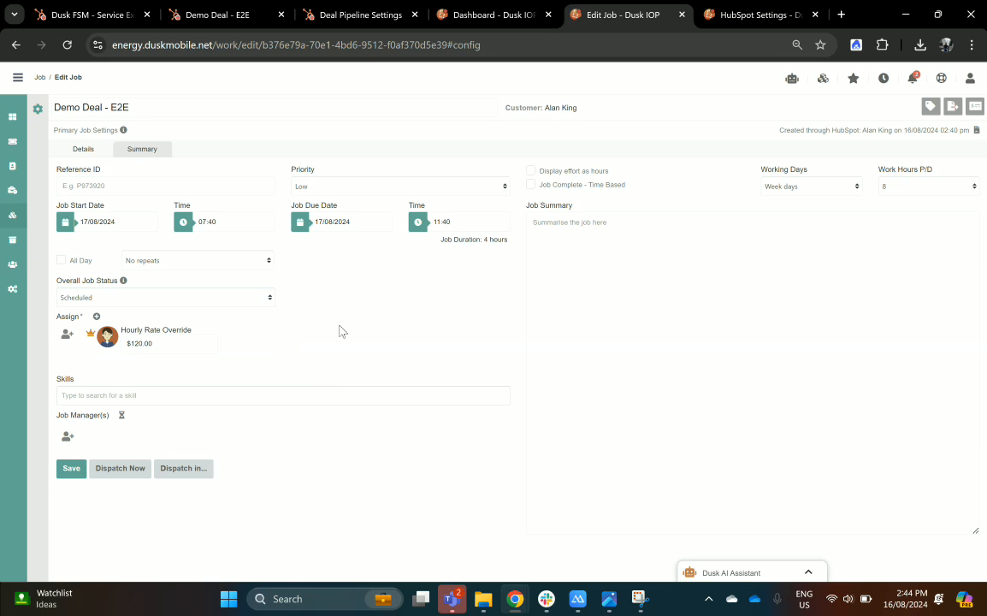
click(97, 298)
click(86, 359)
click(71, 470)
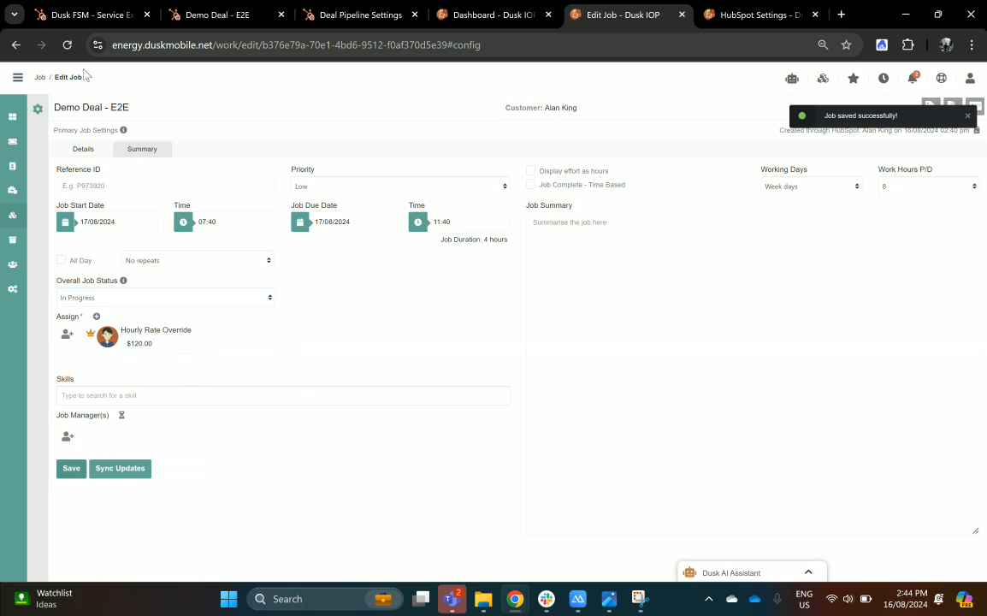
click(209, 15)
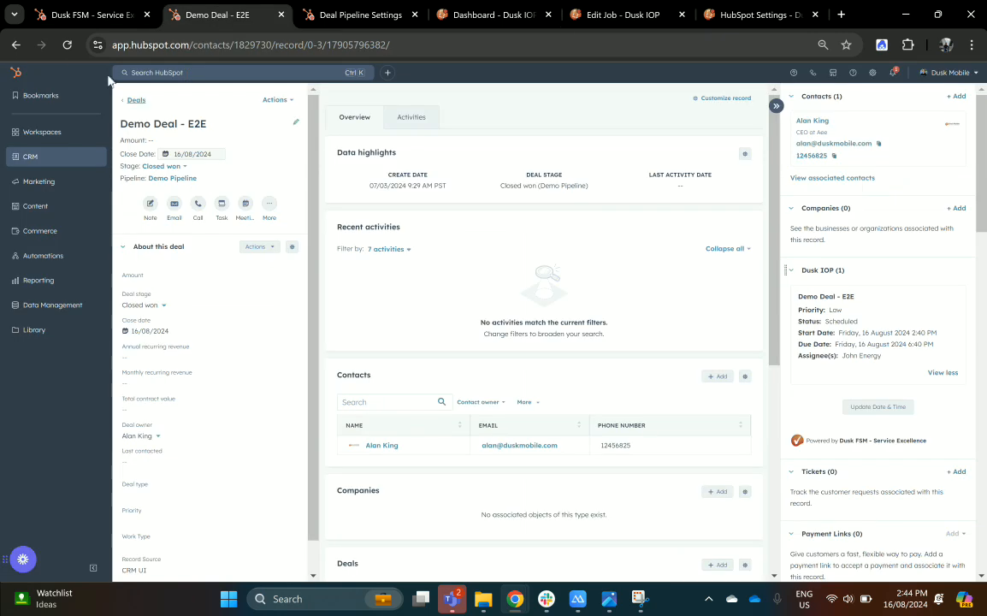
click(67, 45)
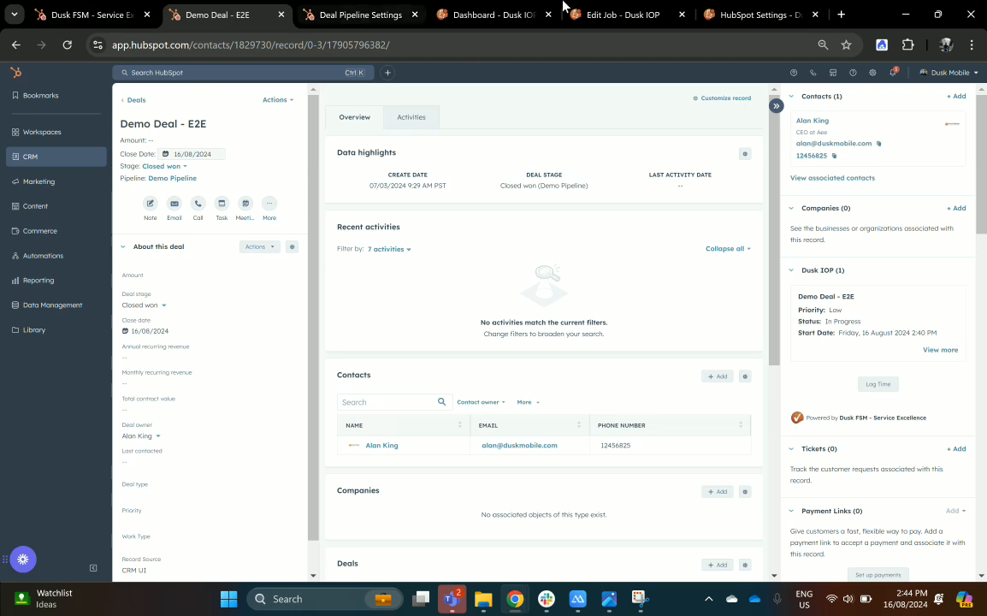
Step: Back in Dusk IOP, set the job's overall status to Completed and save the job
click(628, 15)
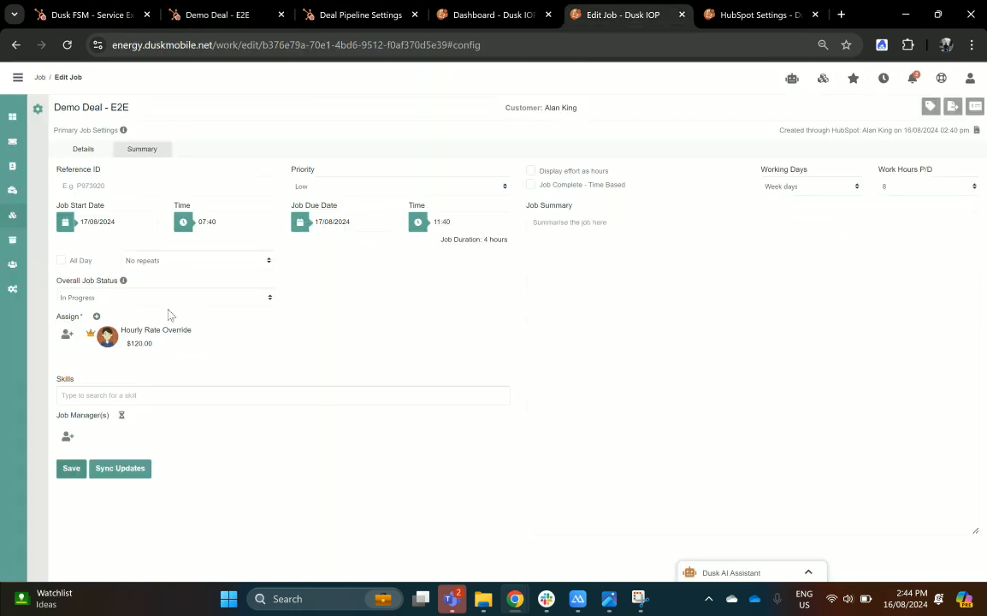
click(86, 297)
click(102, 370)
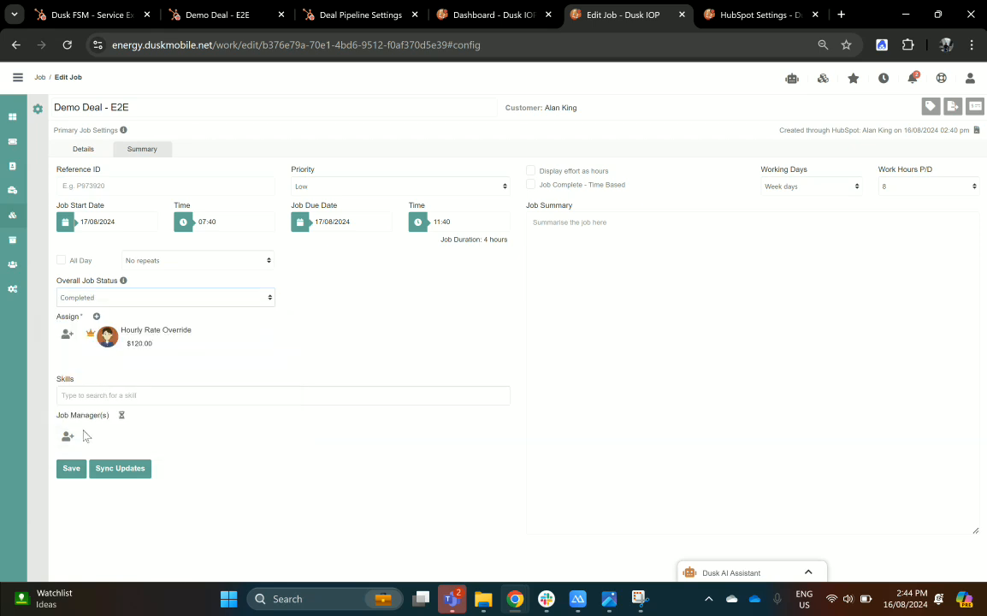
click(71, 469)
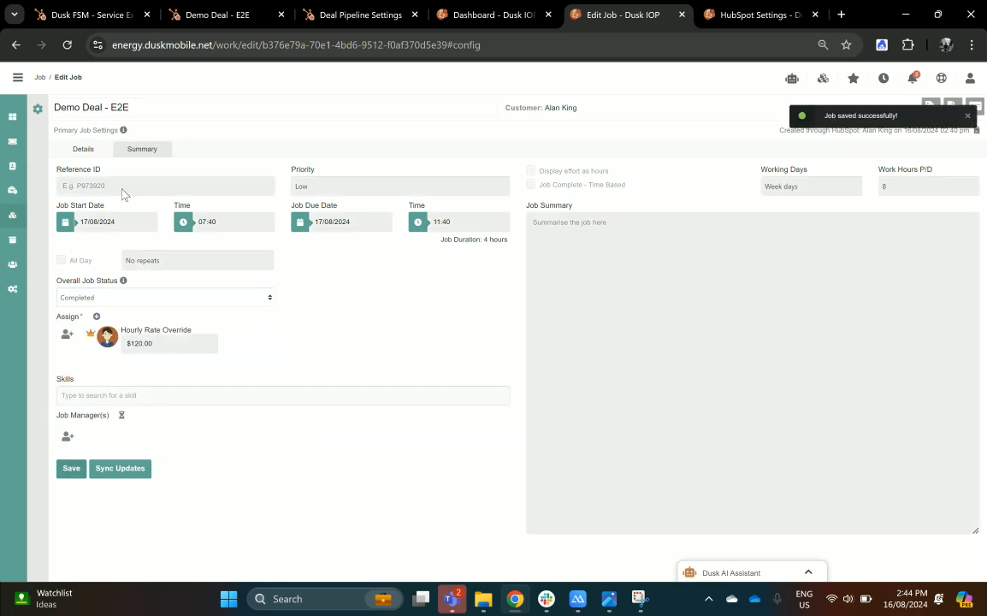
Step: Refresh the HubSpot deal and compare its stage with the deal stage mapping in Dusk IOP's HubSpot settings
click(206, 14)
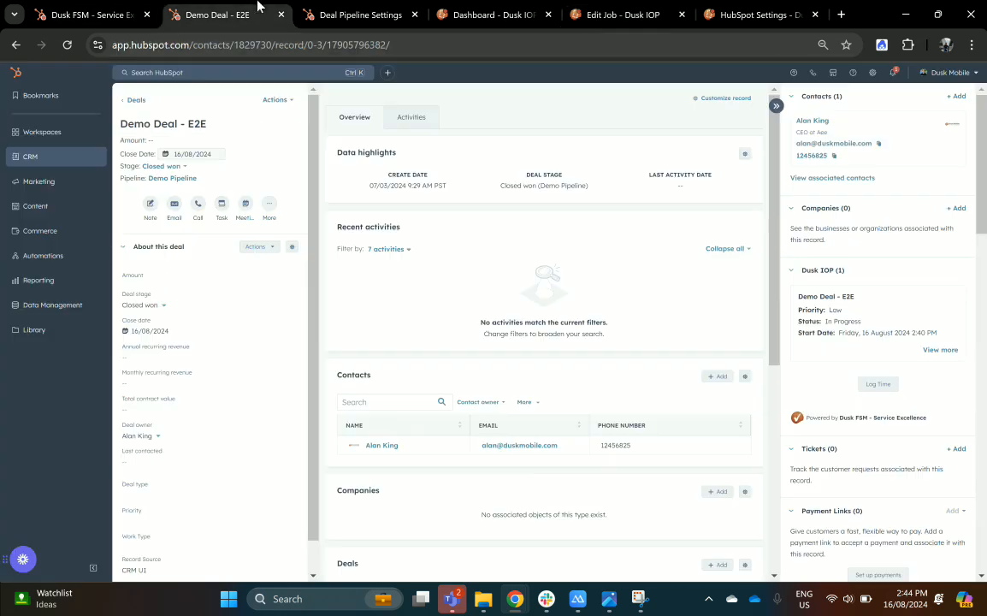
click(67, 45)
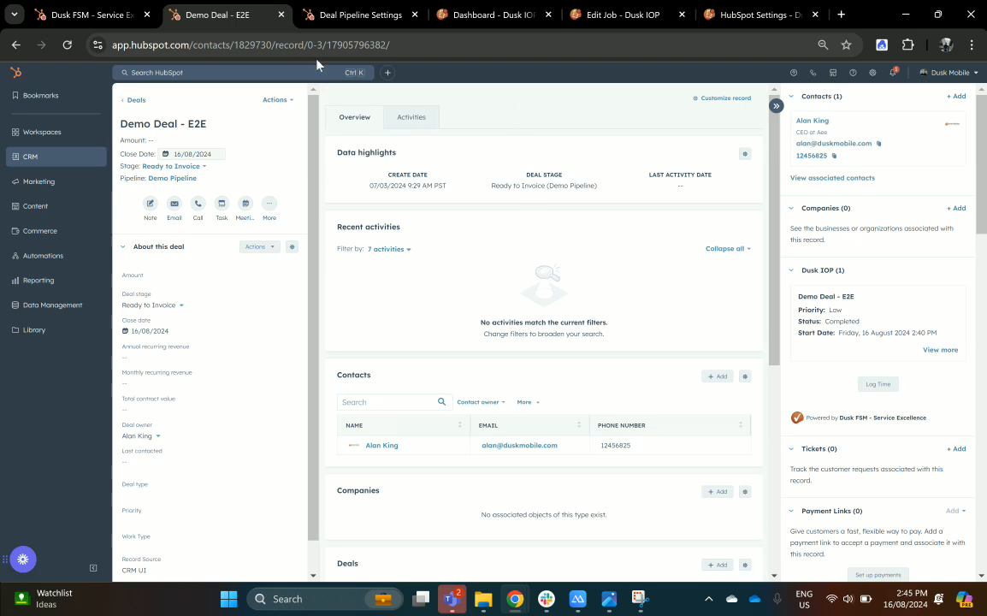
click(714, 15)
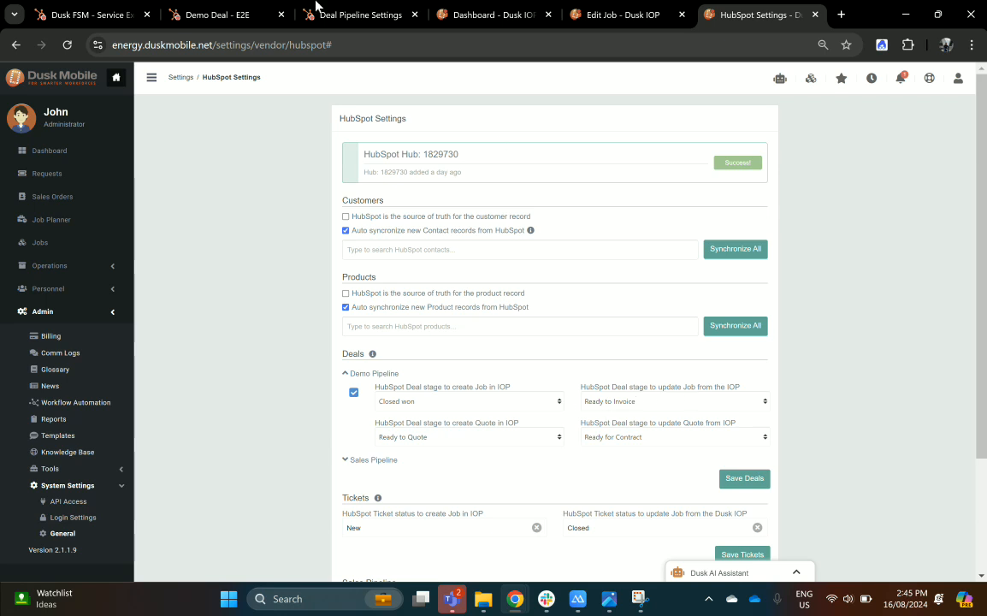
click(257, 10)
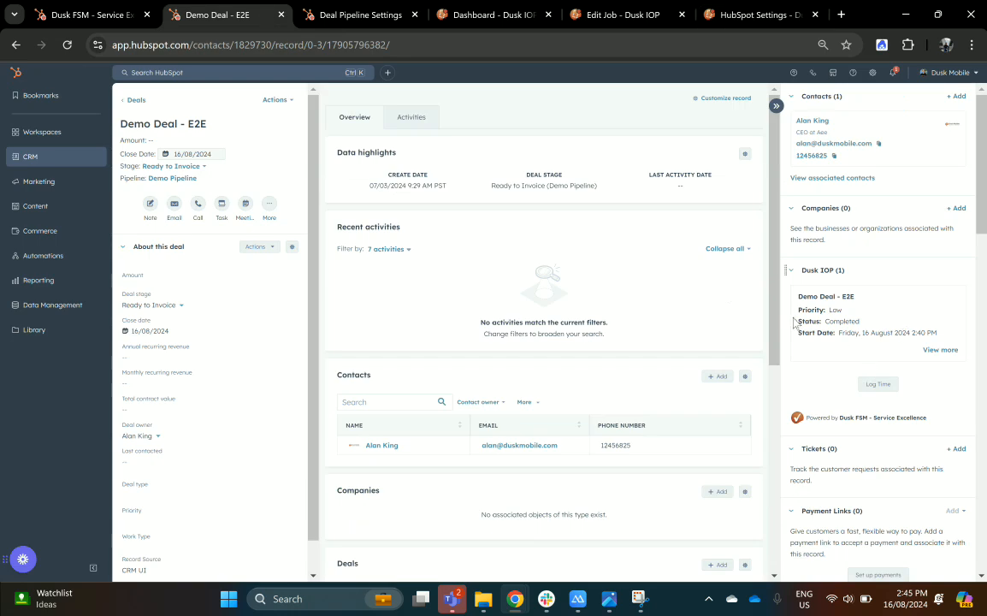